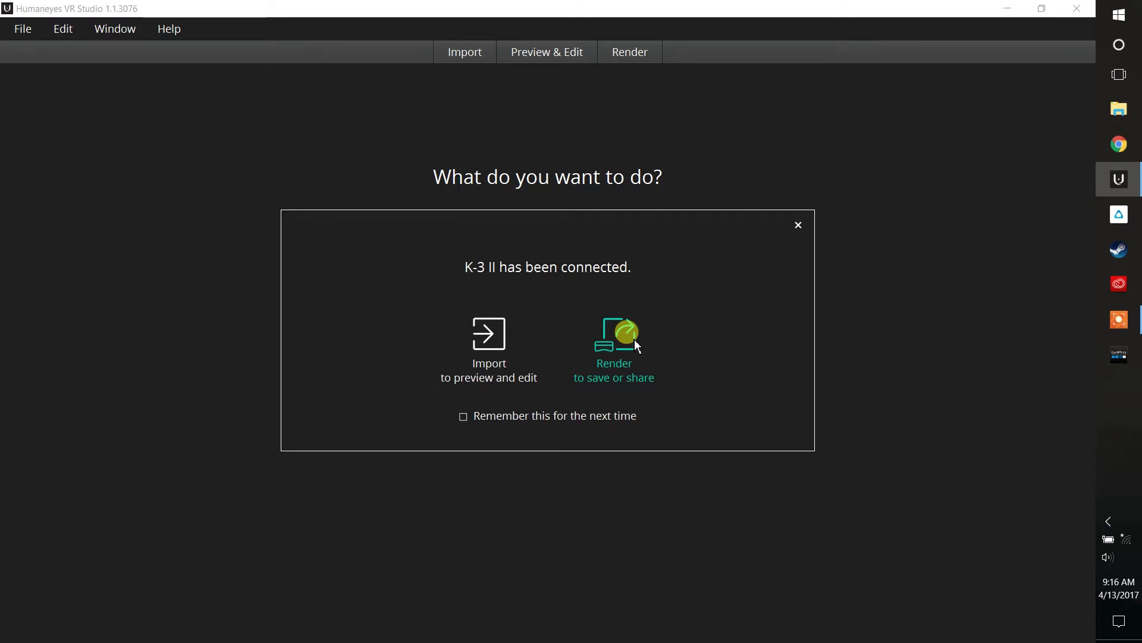
Start importing media from the connected camera's G:\DCIM folder.
left_click(491, 336)
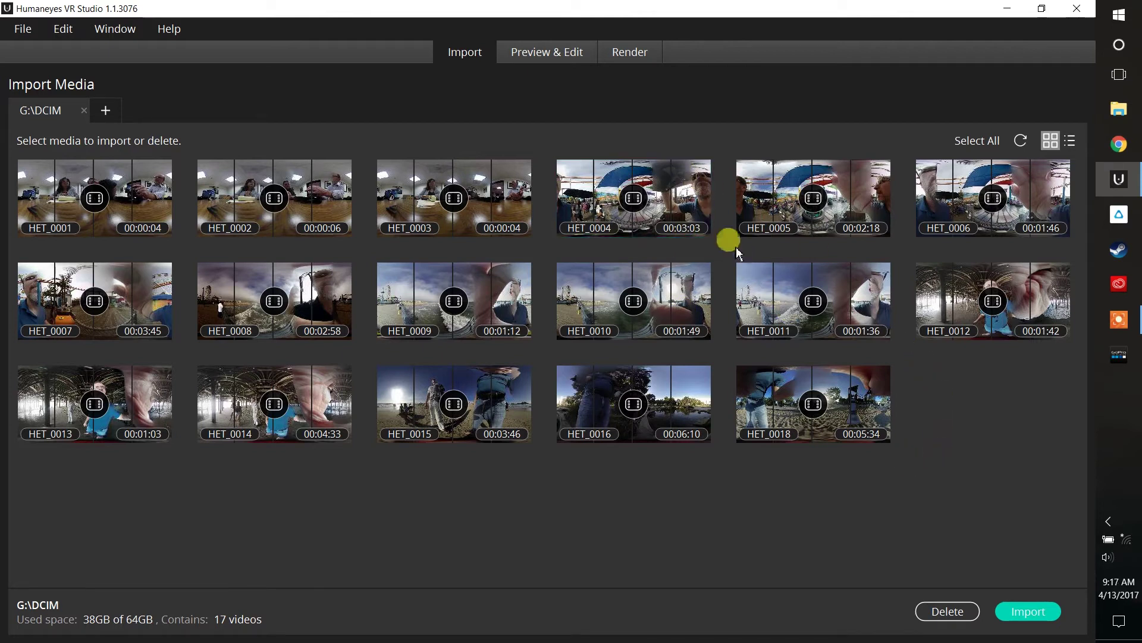
Import clips HET_0004 through HET_0018 into the Imports folder.
left_click(699, 202)
left_click(847, 390, "shift")
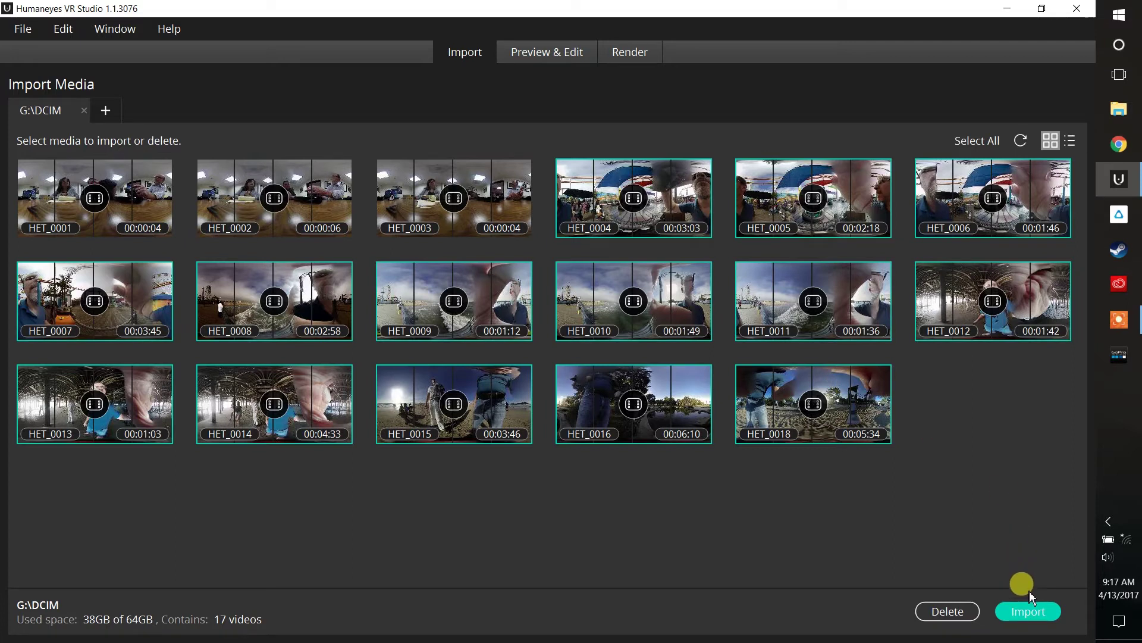
left_click(1028, 611)
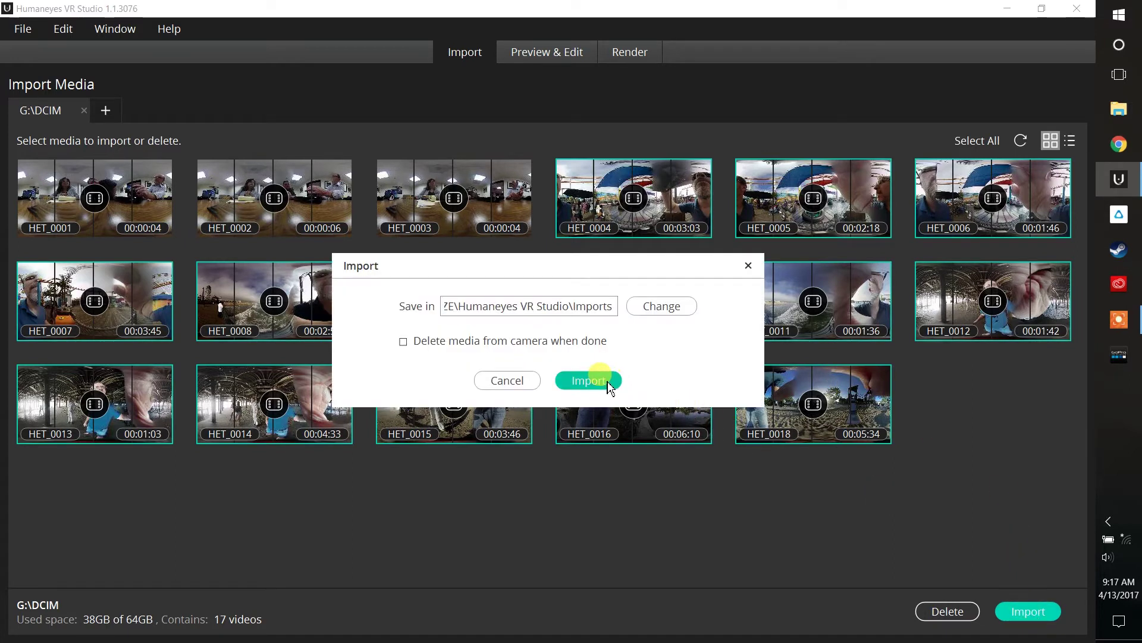
left_click(644, 304)
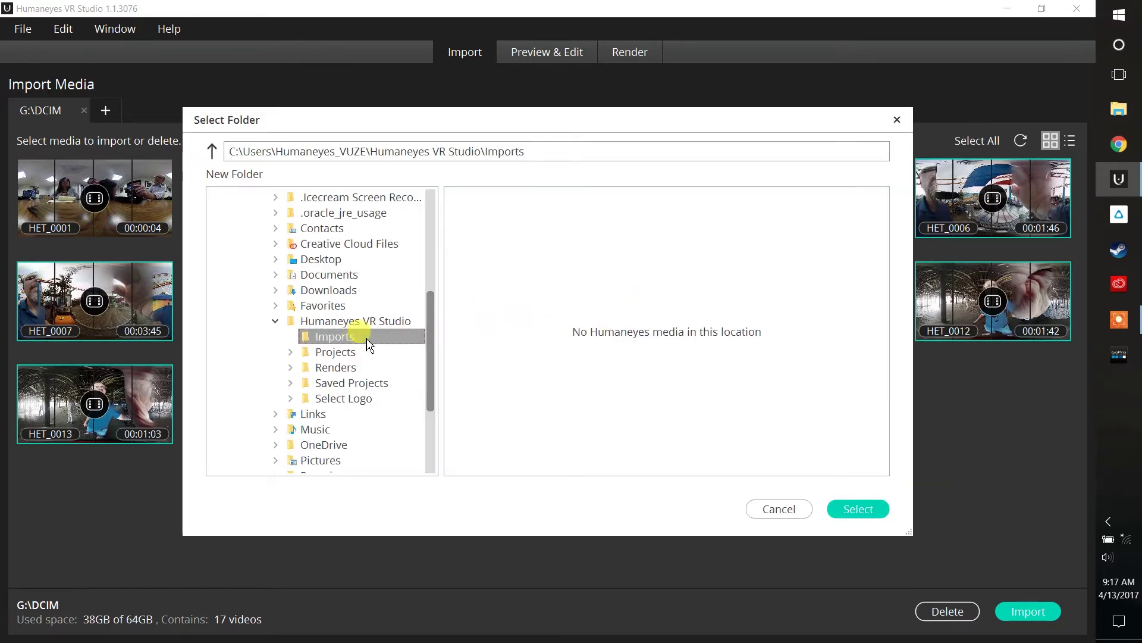
left_click(859, 509)
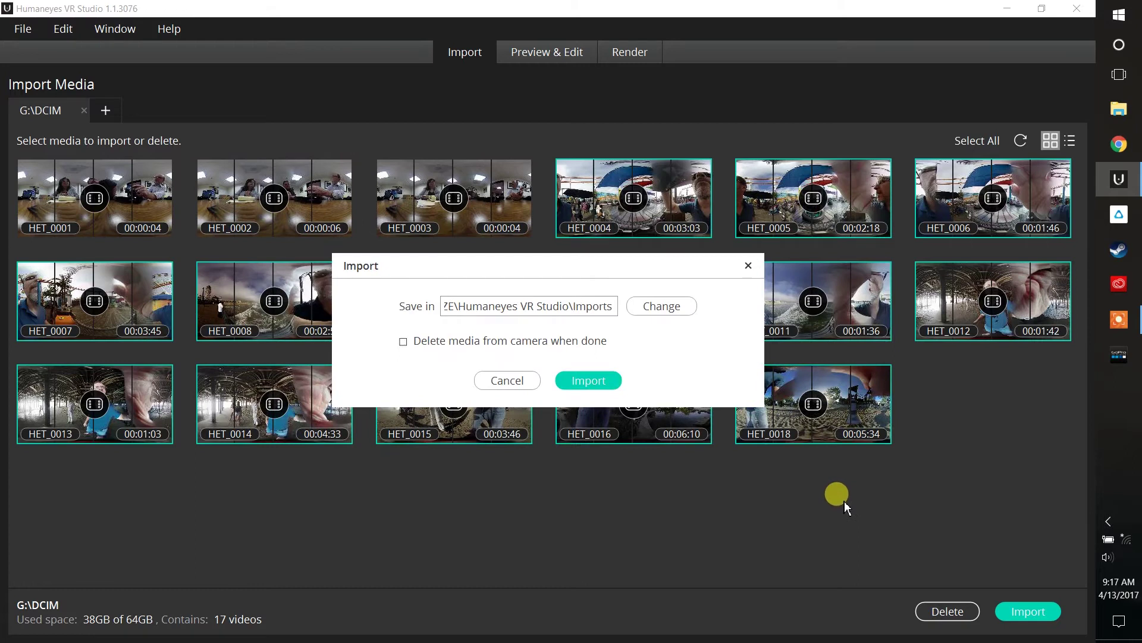
left_click(599, 388)
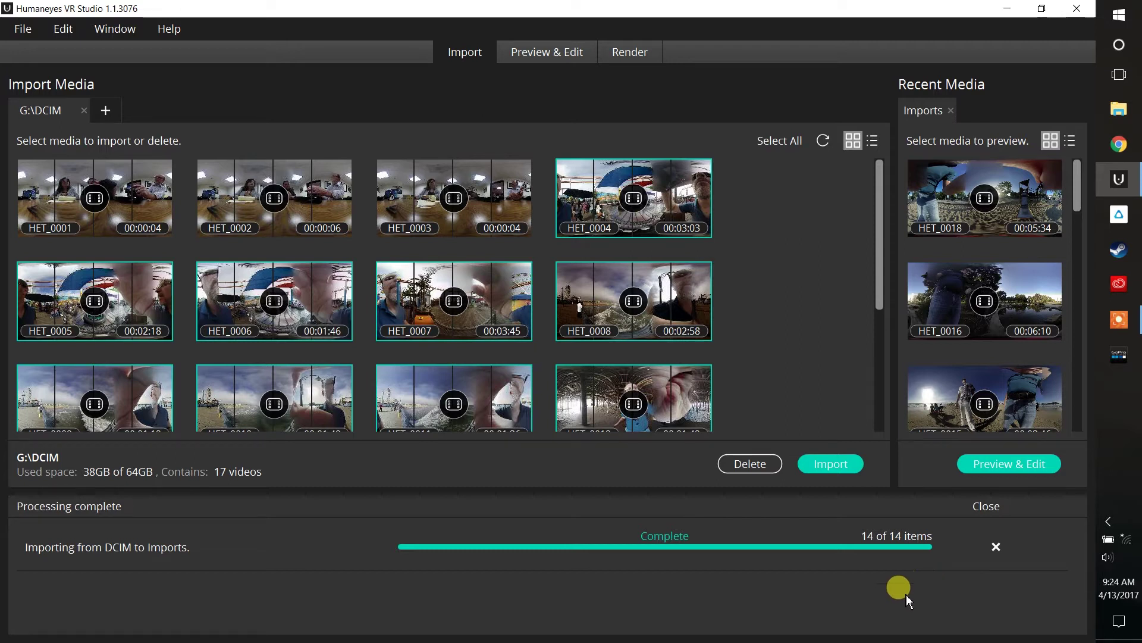
Open the imported clip HET_0014 from Recent Media in Preview & Edit.
left_click_drag(1080, 204, 1097, 266)
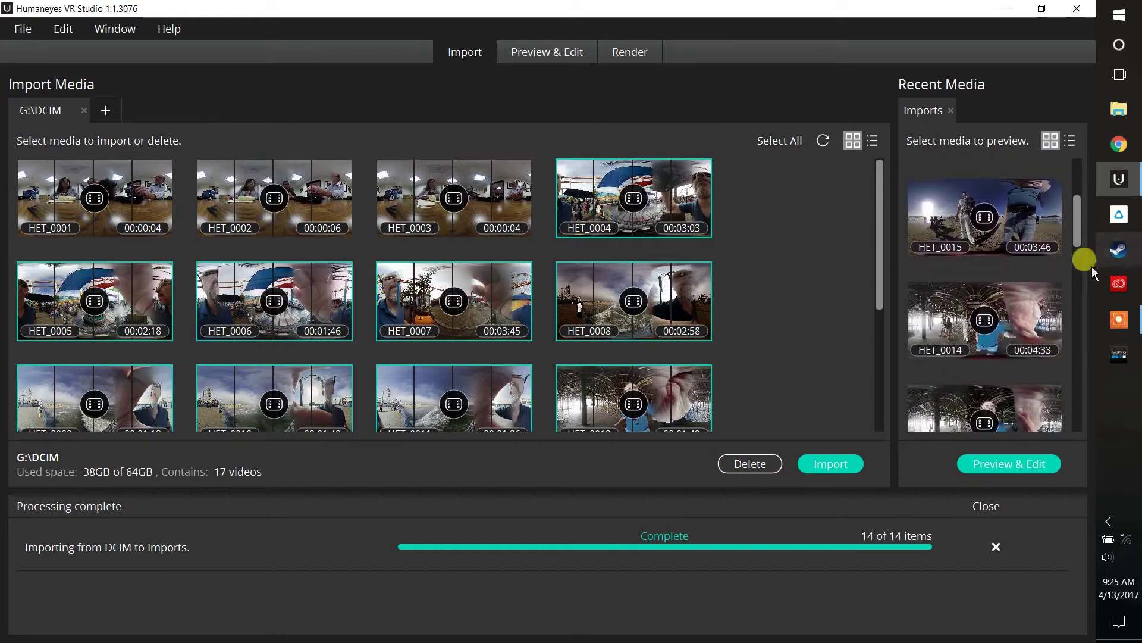
left_click(1056, 317)
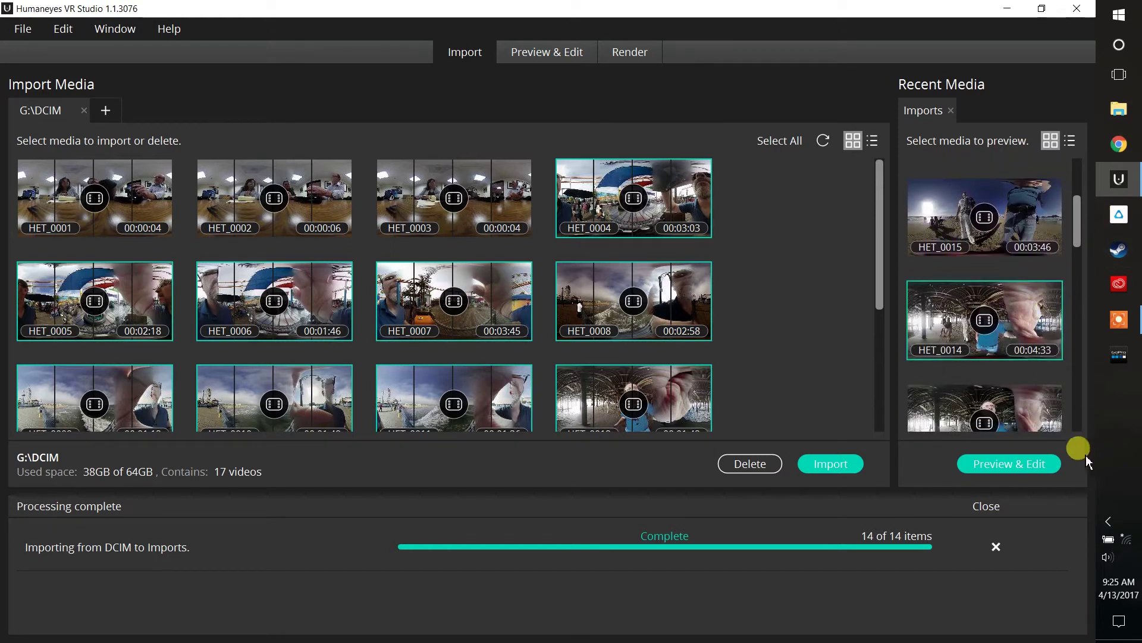
left_click(1018, 467)
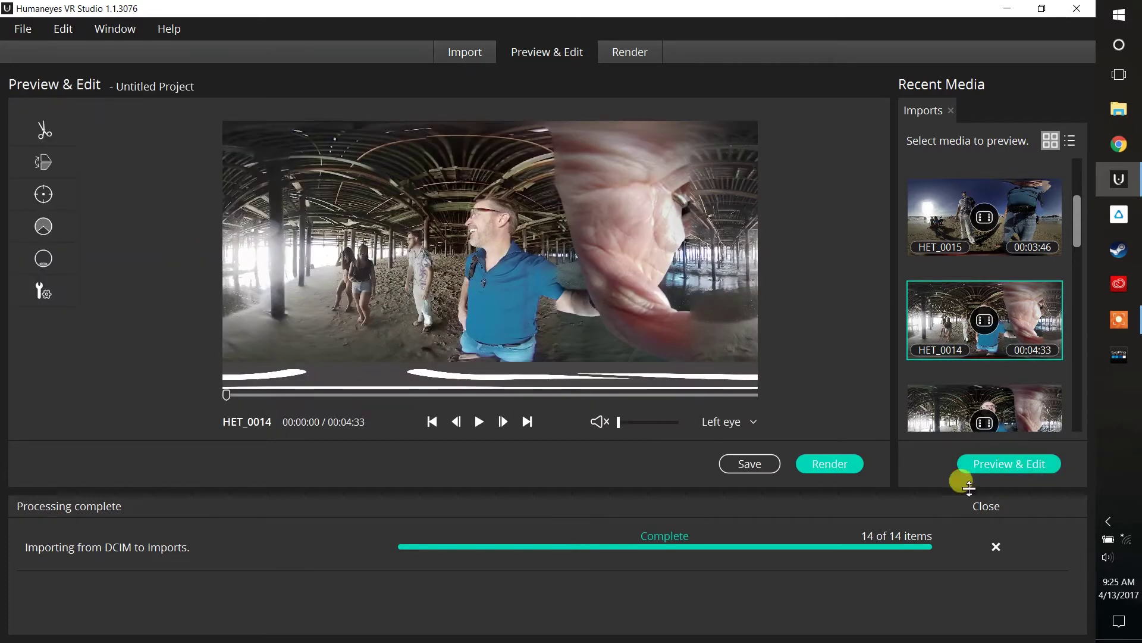
Dismiss the import panel, then scrub and play HET_0014 to review it before trimming.
left_click(1000, 509)
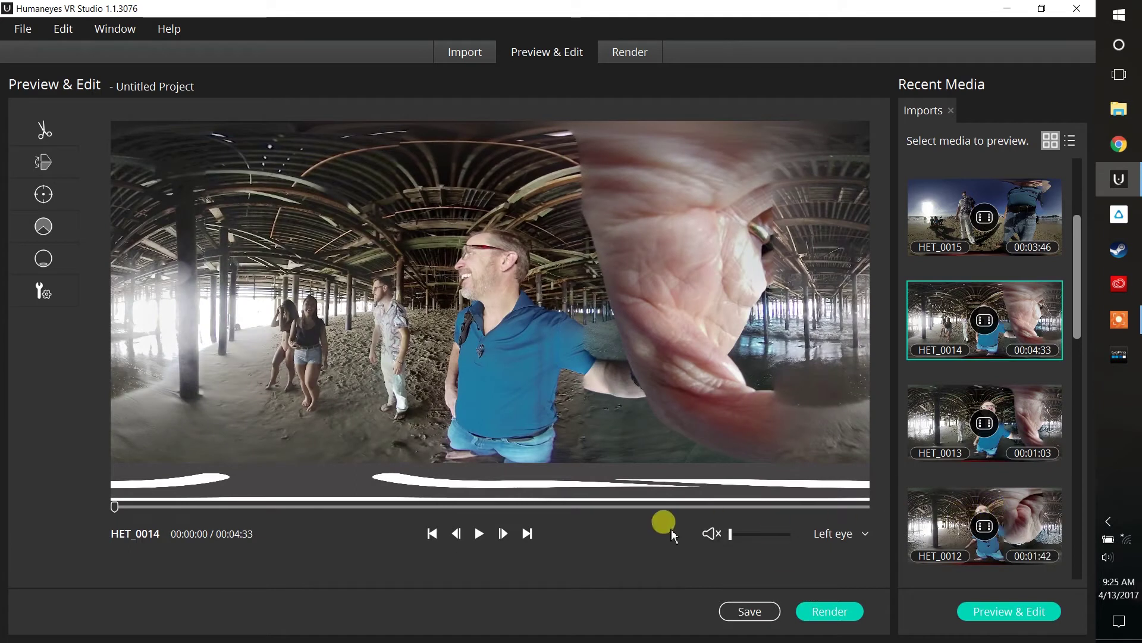
left_click_drag(114, 507, 182, 511)
left_click(482, 532)
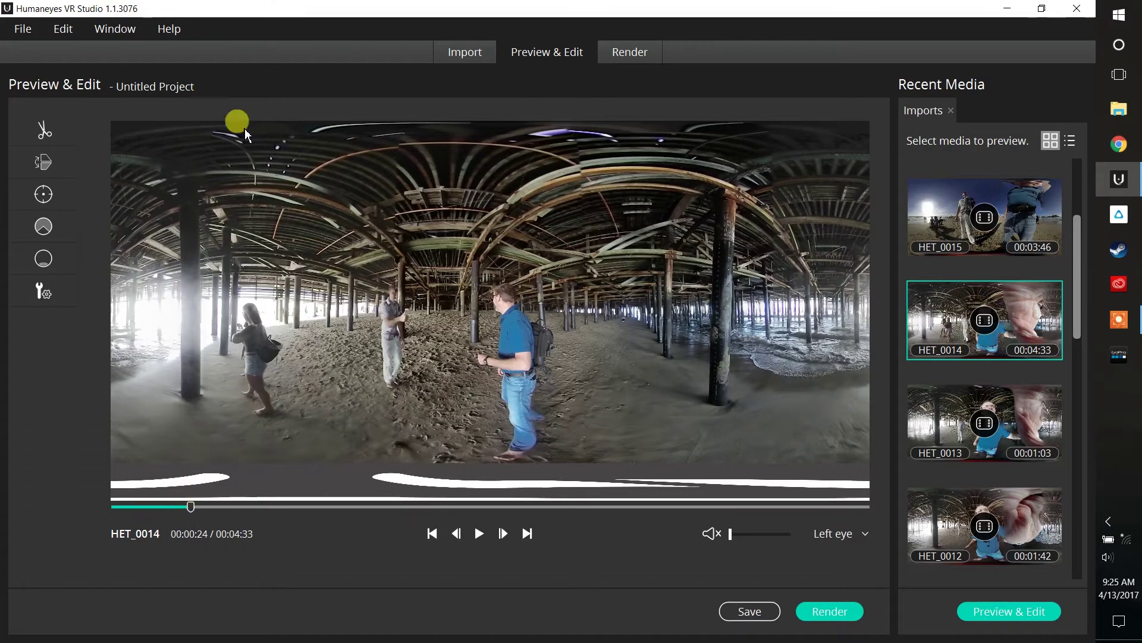
left_click(48, 136)
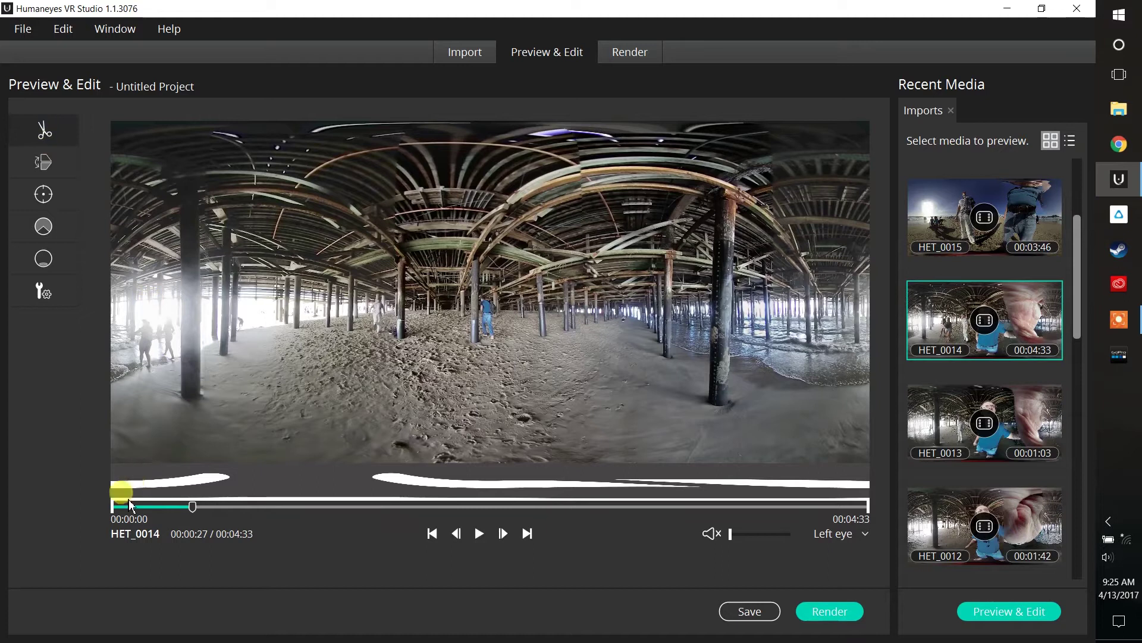
Trim HET_0014 to run from 00:00:30 to 00:04:14.
left_click_drag(123, 504, 213, 511)
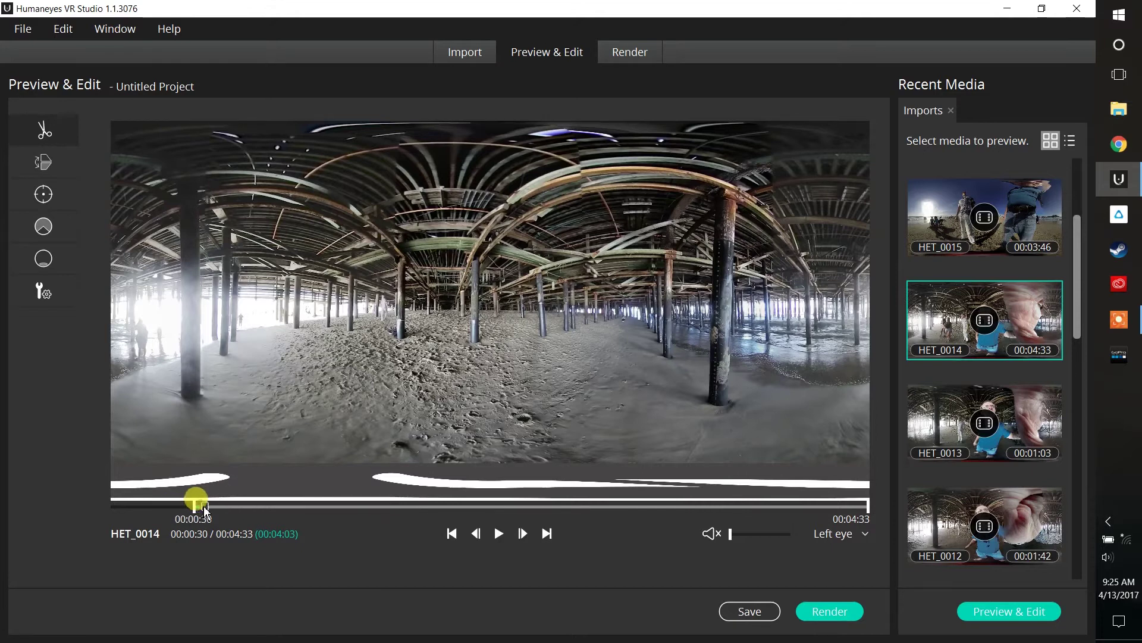
left_click_drag(198, 506, 781, 530)
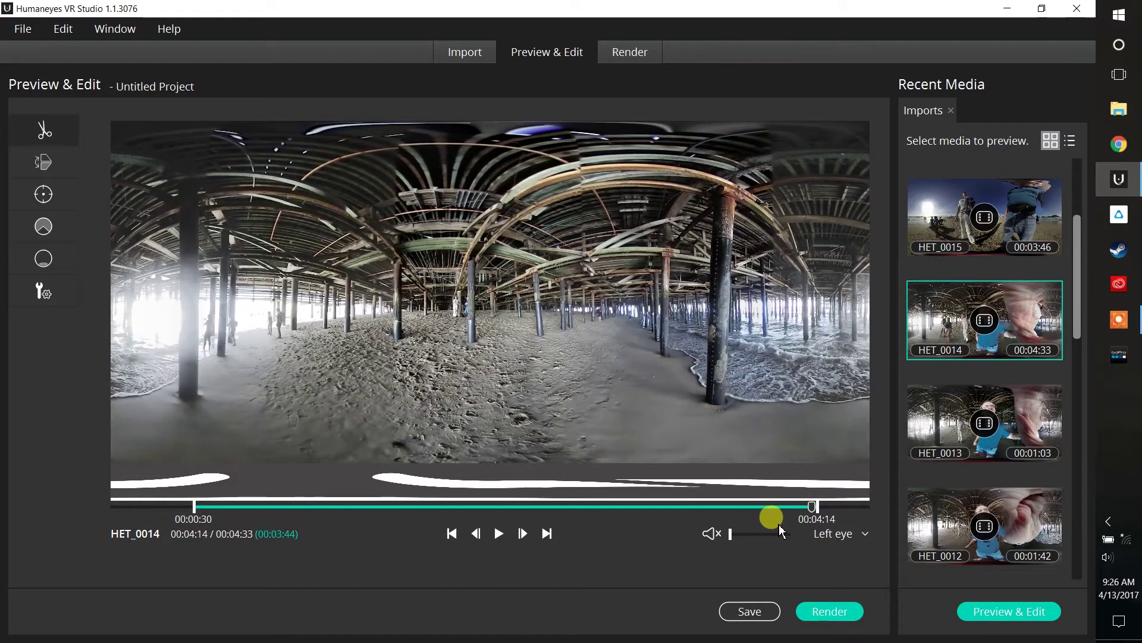
Compare the pier video flipped 180° against upright, settling on the upright view.
left_click(55, 166)
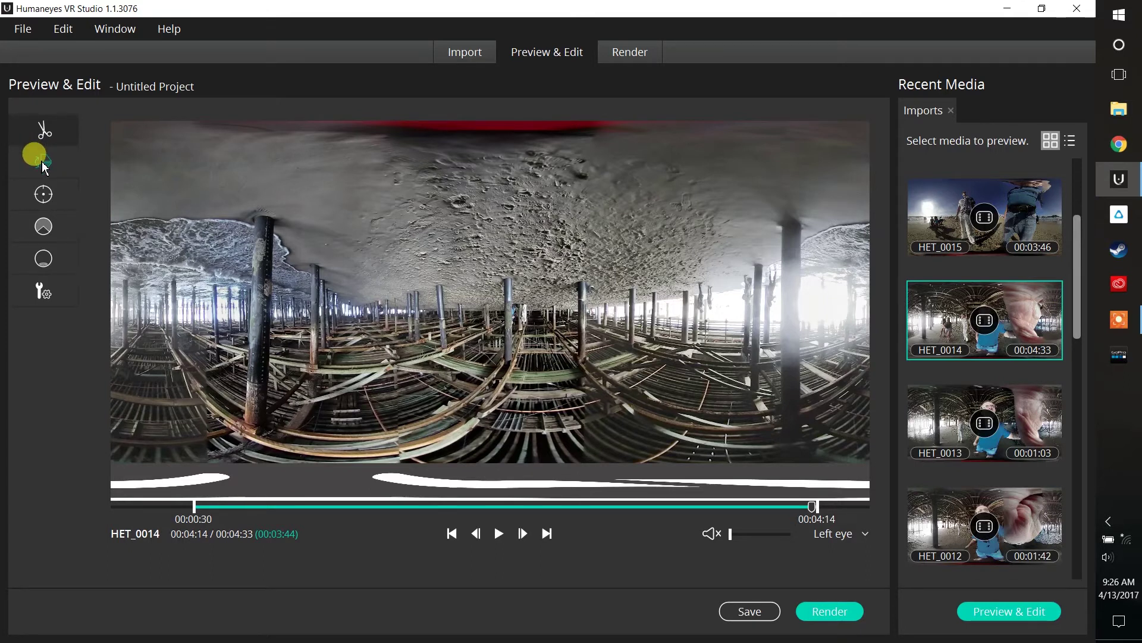
left_click(44, 165)
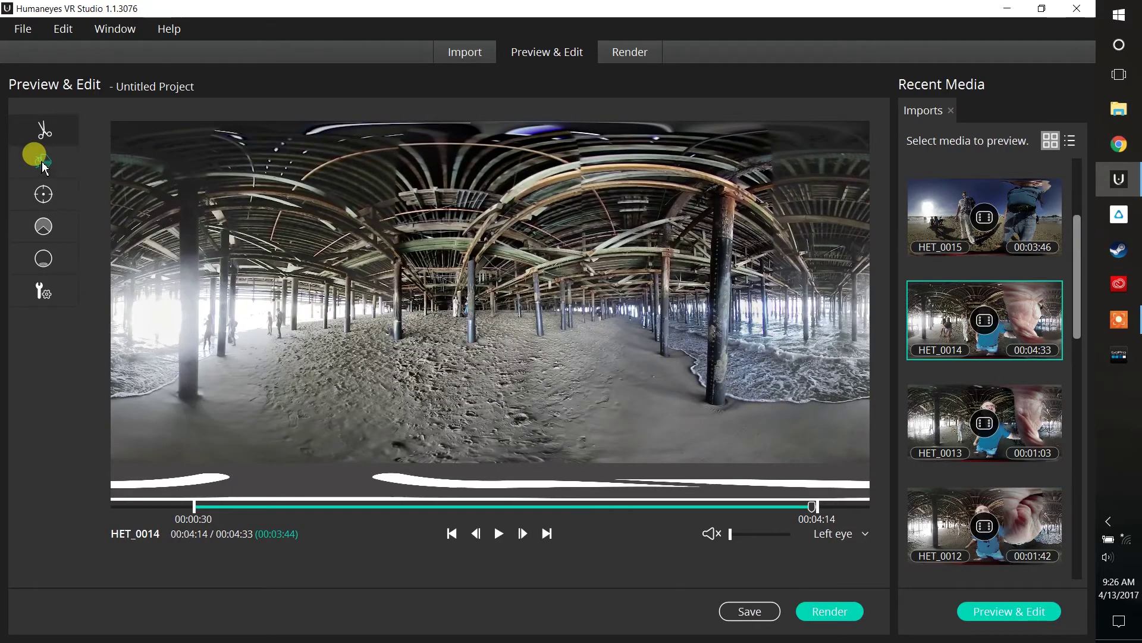
left_click(45, 166)
left_click(45, 165)
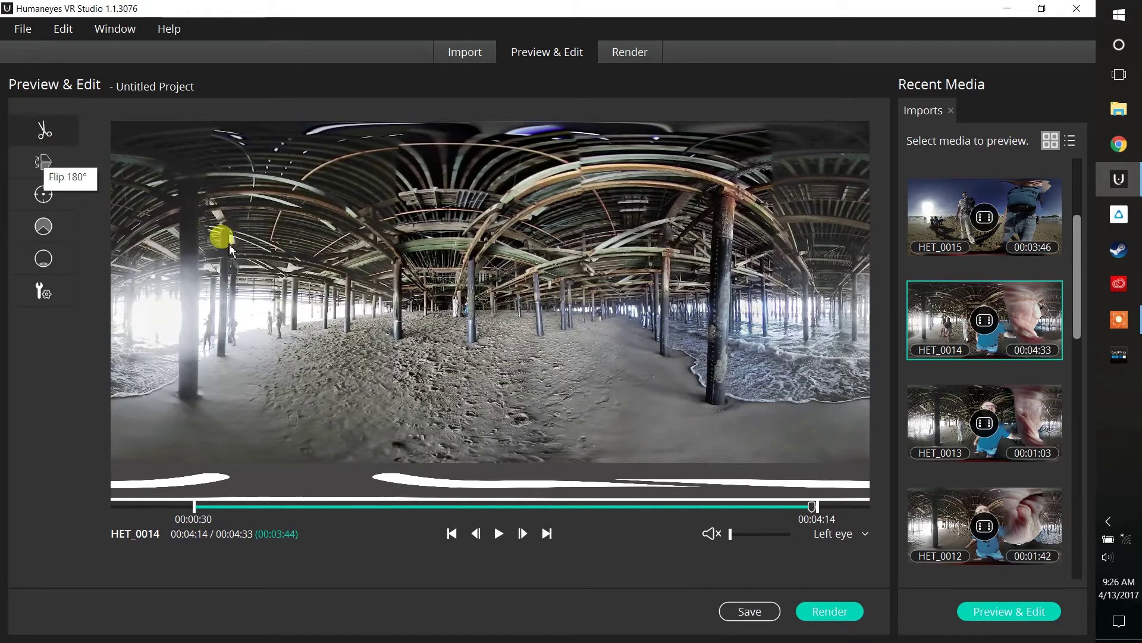
left_click(38, 191)
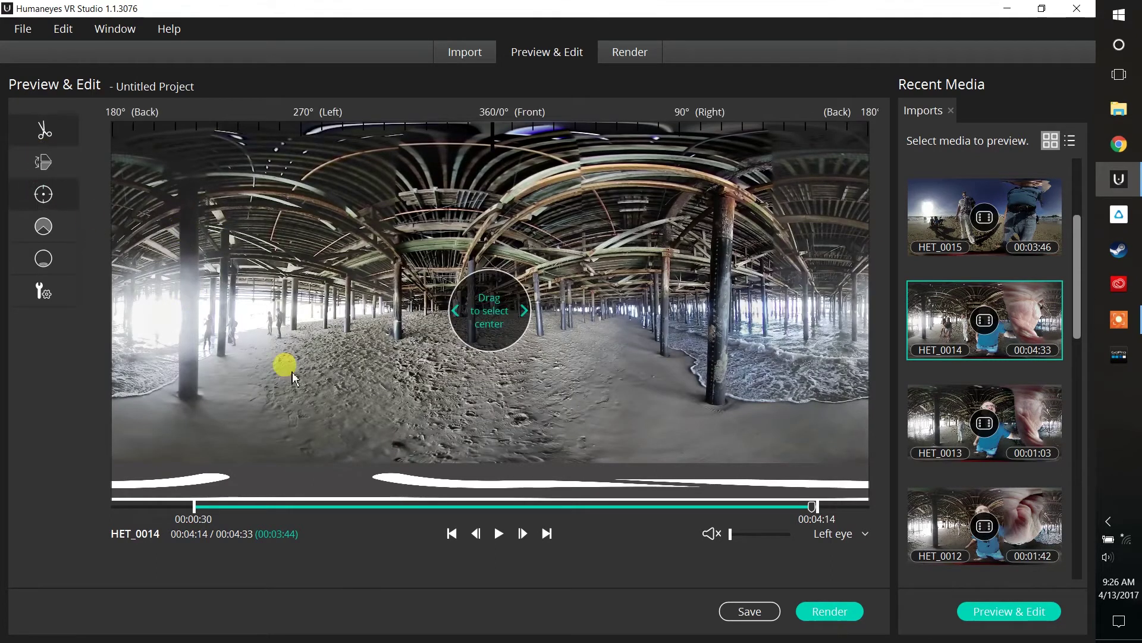
Set the panorama's front centre on the surf beneath the pier.
left_click_drag(292, 373, 619, 387)
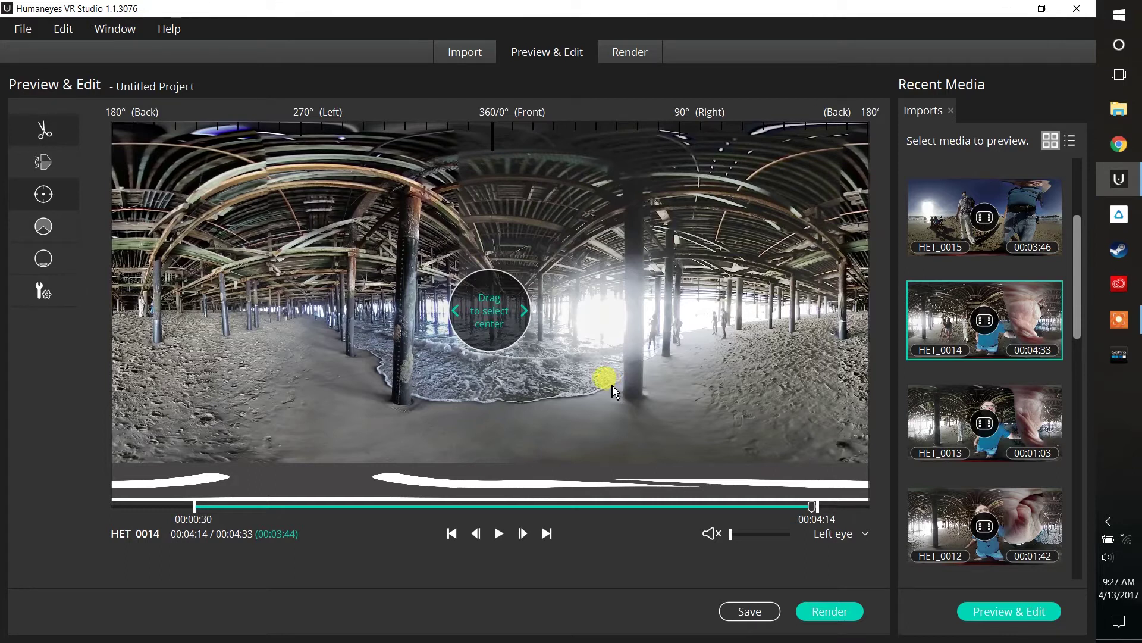
left_click_drag(625, 365, 531, 357)
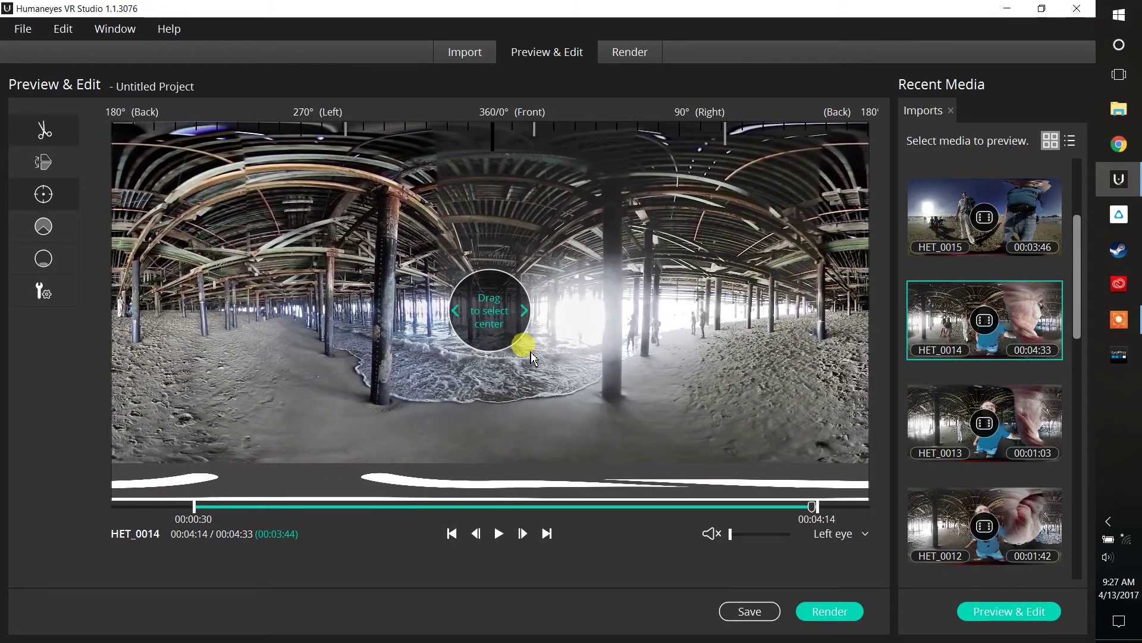
left_click(44, 225)
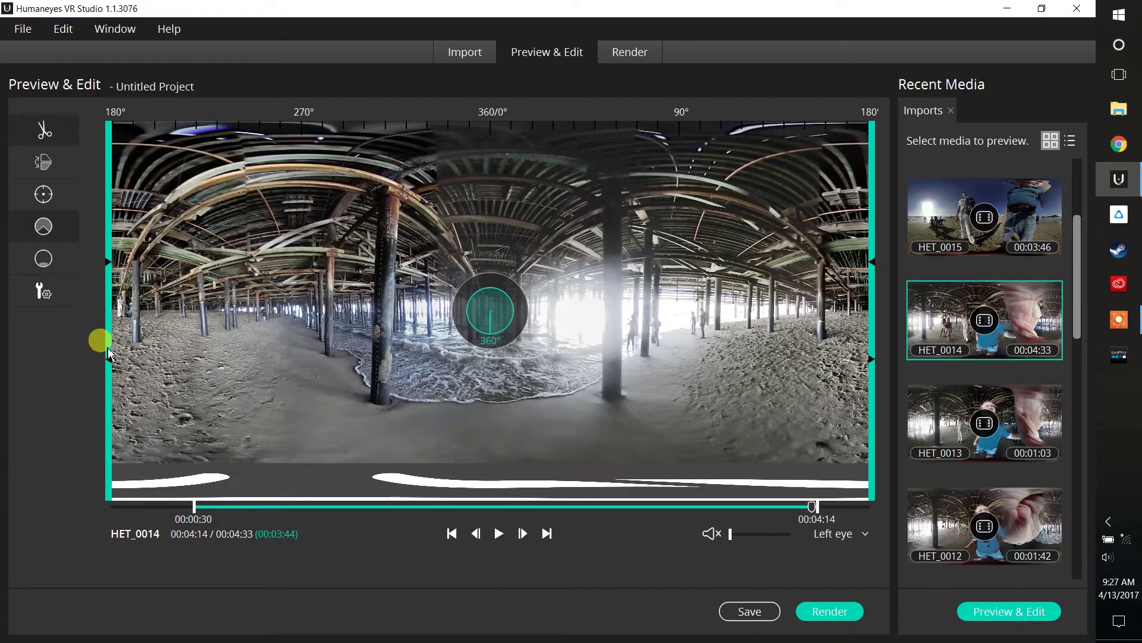
Narrow the field of view to 180°, then widen it back to 360°.
left_click_drag(108, 351, 297, 351)
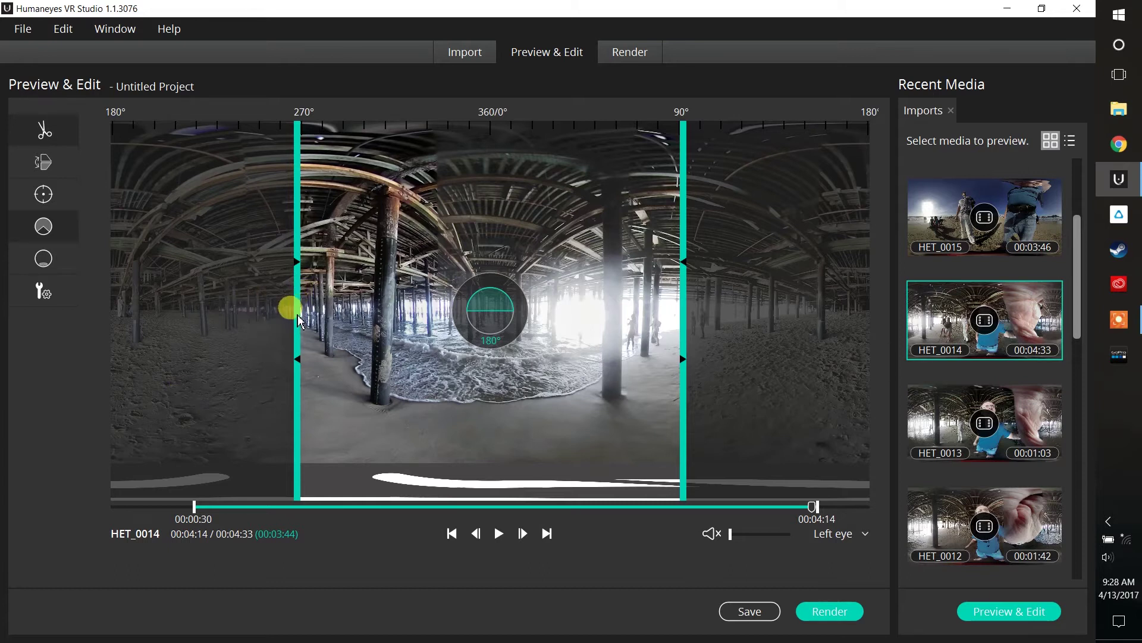
left_click_drag(291, 306, 99, 347)
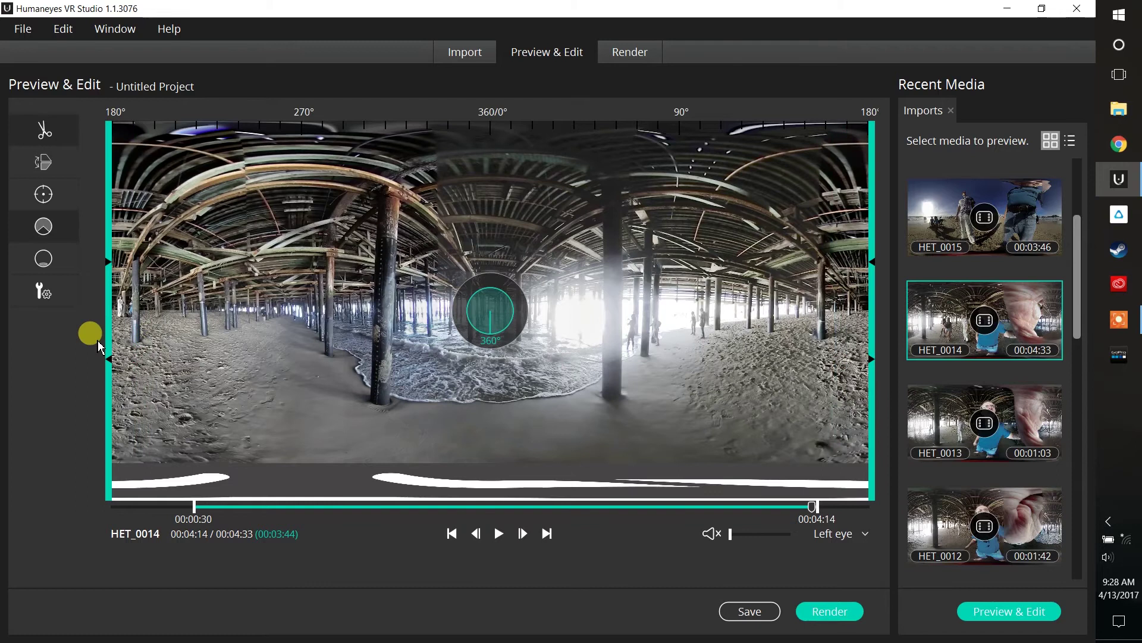
Replace the bottom patch image with the grey logo.
left_click(51, 260)
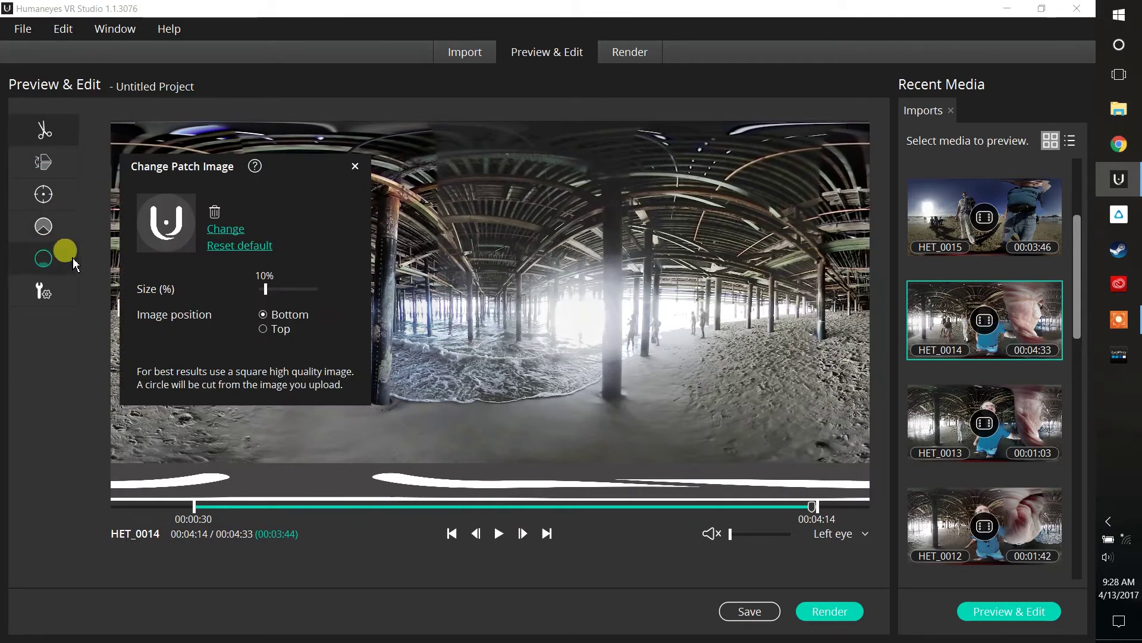
left_click(222, 231)
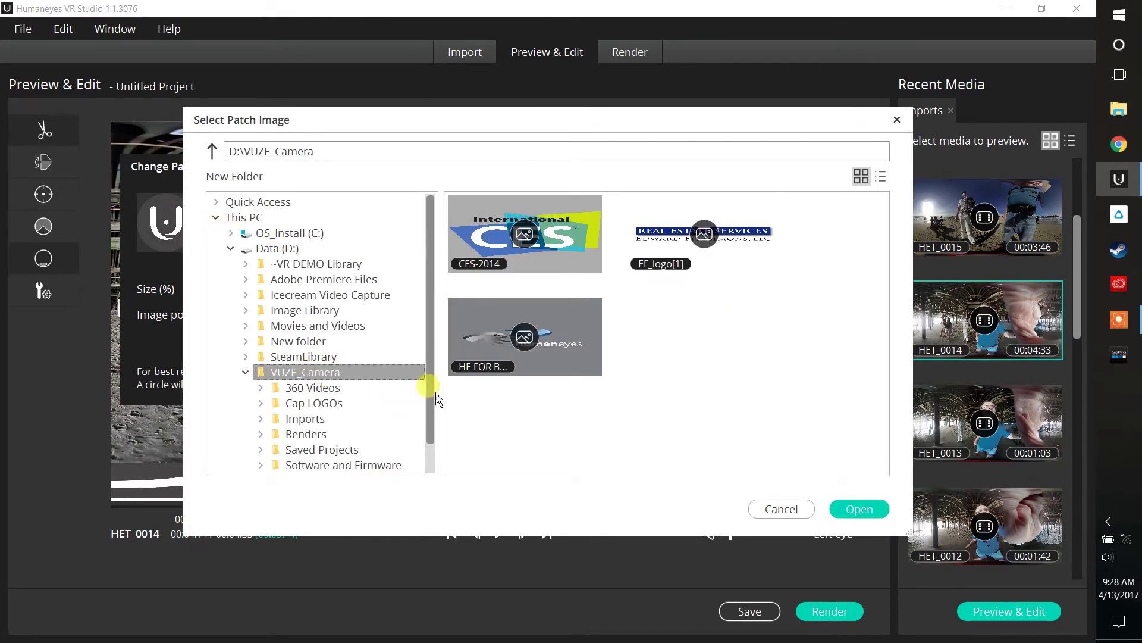
left_click(573, 353)
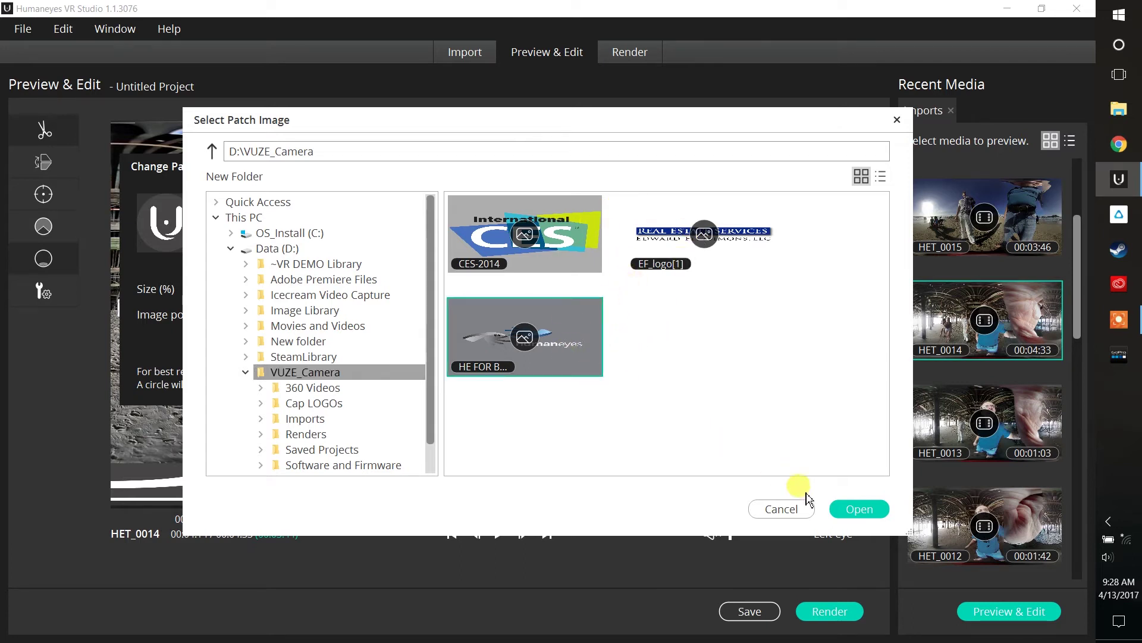
left_click(846, 508)
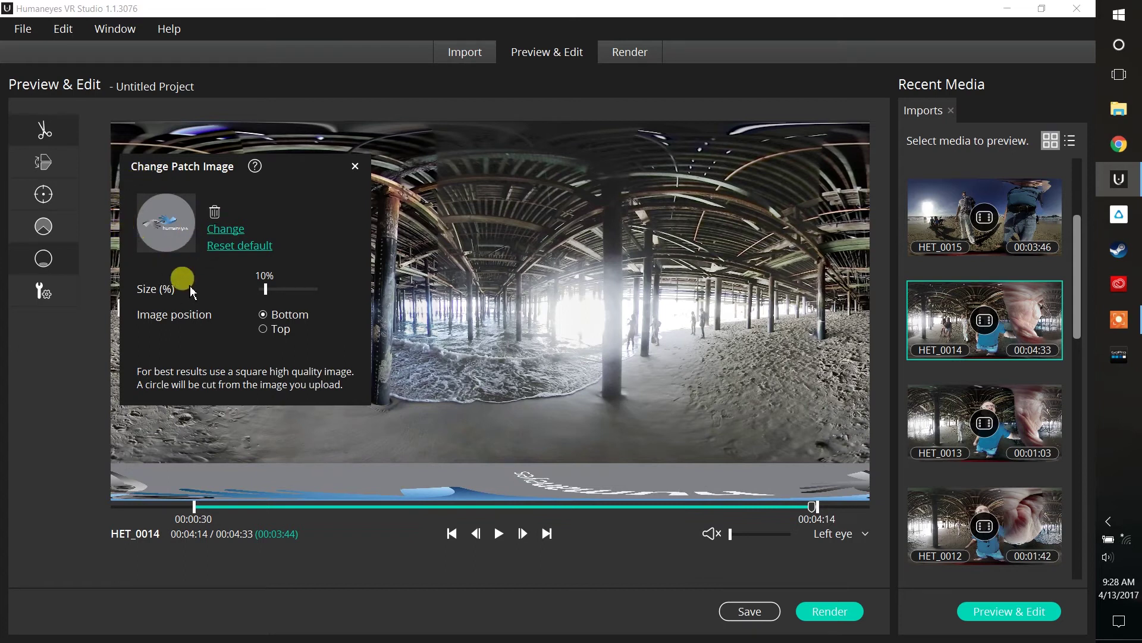
Shrink the bottom patch to 7% and close the patch settings.
left_click_drag(265, 288, 264, 291)
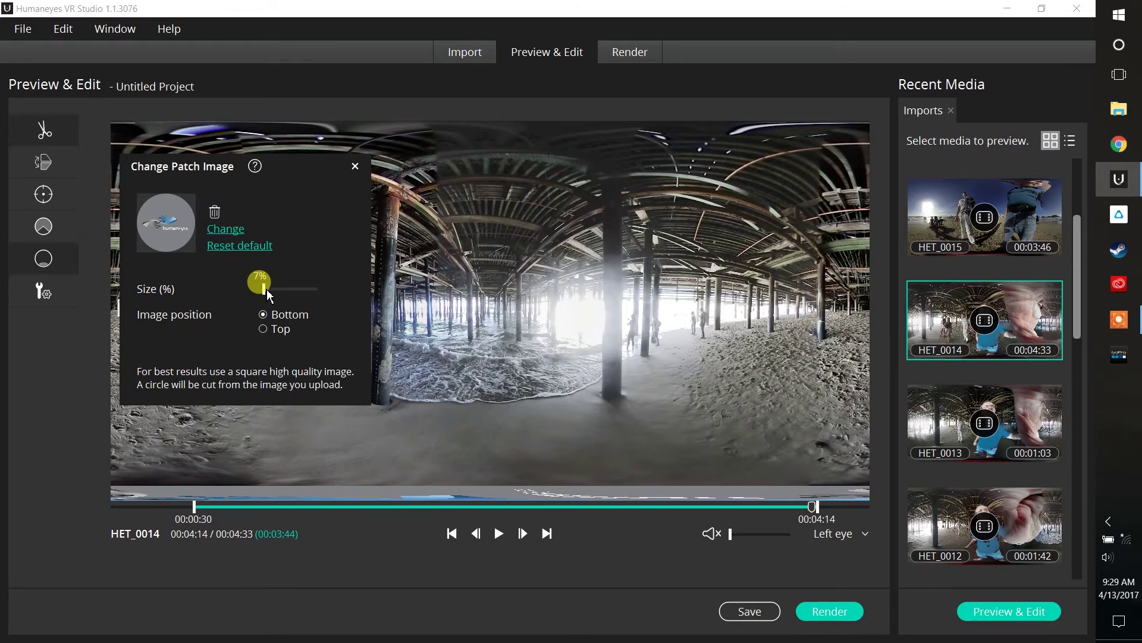
left_click_drag(266, 290, 267, 291)
left_click(268, 321)
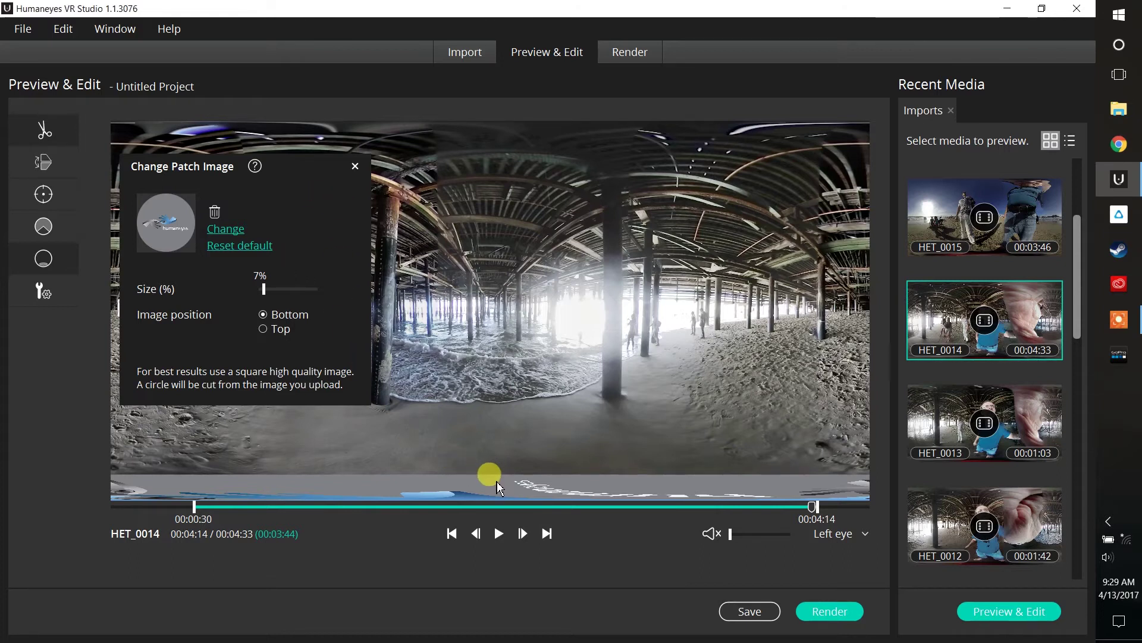
left_click(355, 165)
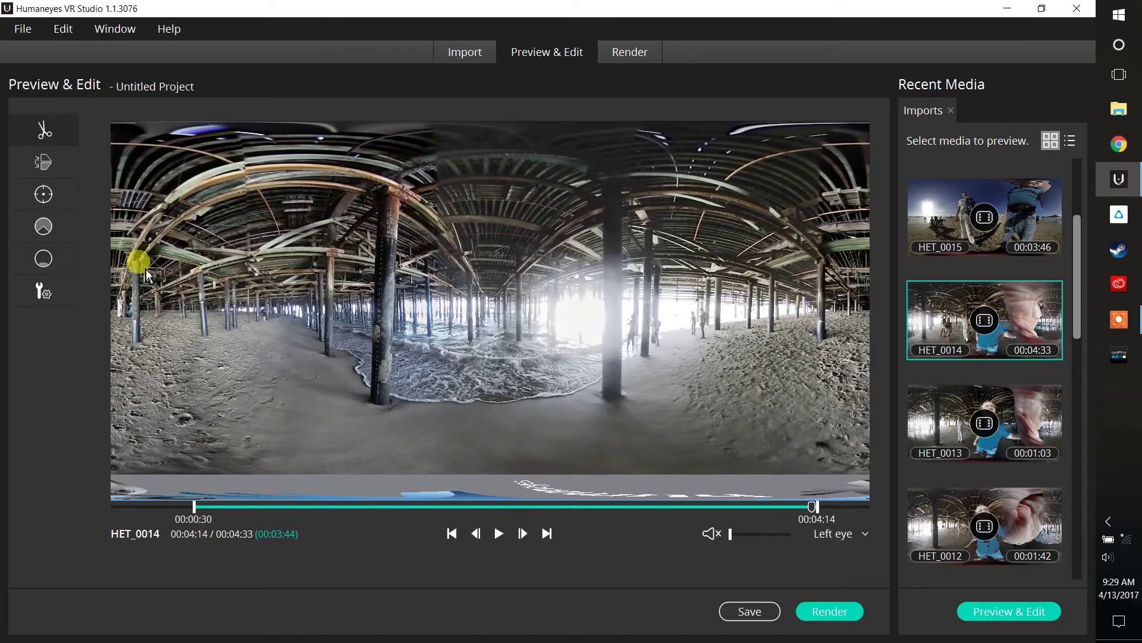
Add the frame near 00:00:36 as a Refine Stitching reference, then scrub to 00:01:02.
left_click(42, 289)
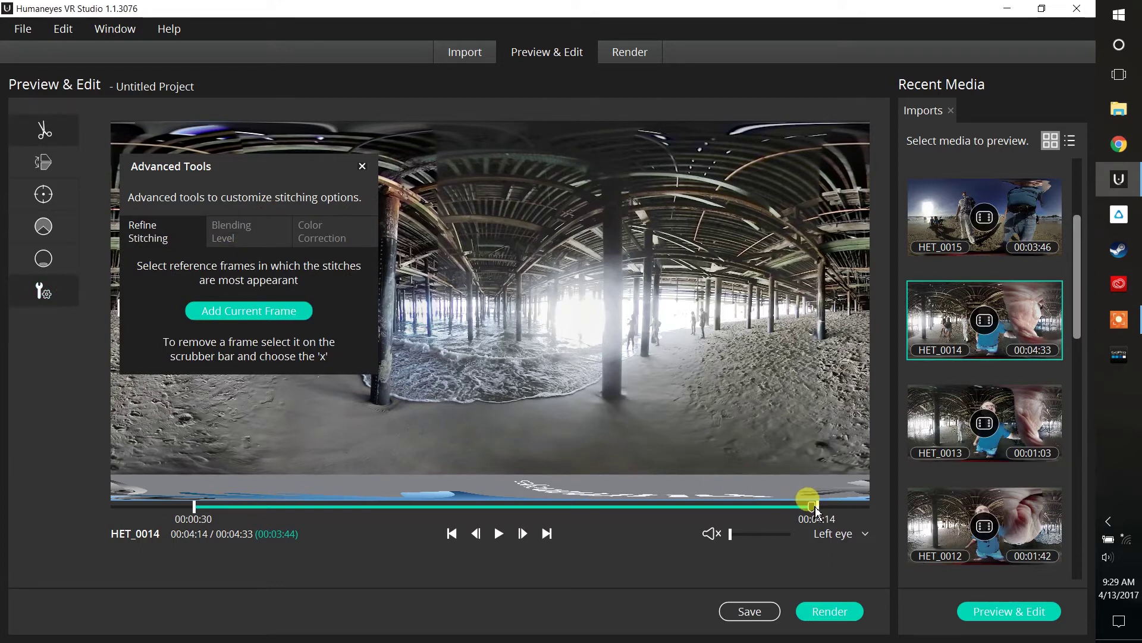
left_click_drag(815, 507, 205, 511)
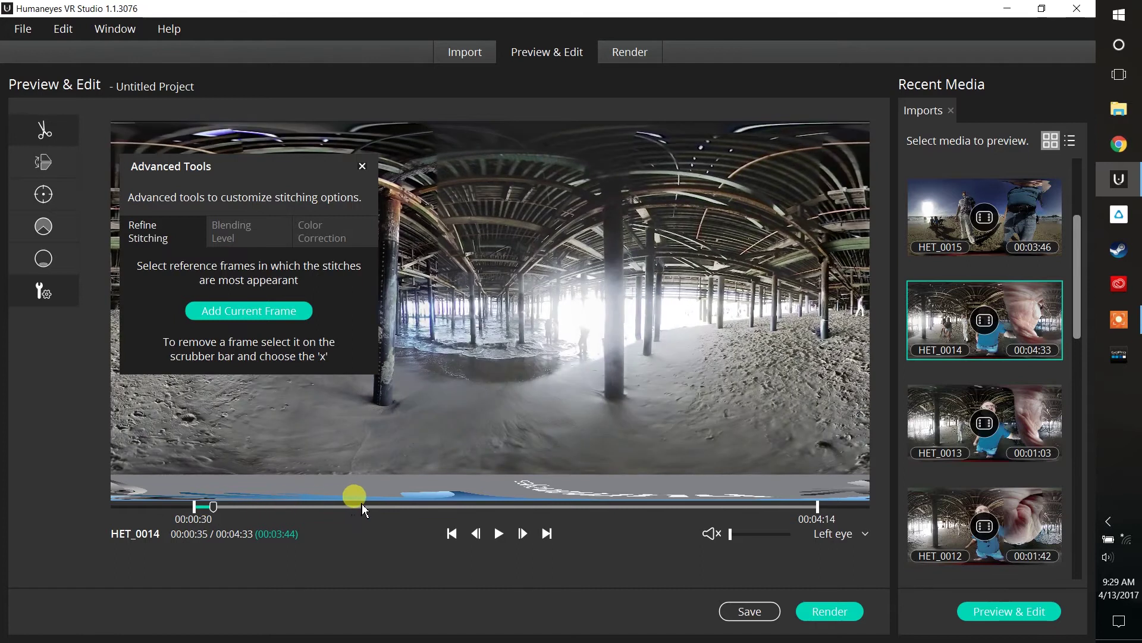
left_click(499, 533)
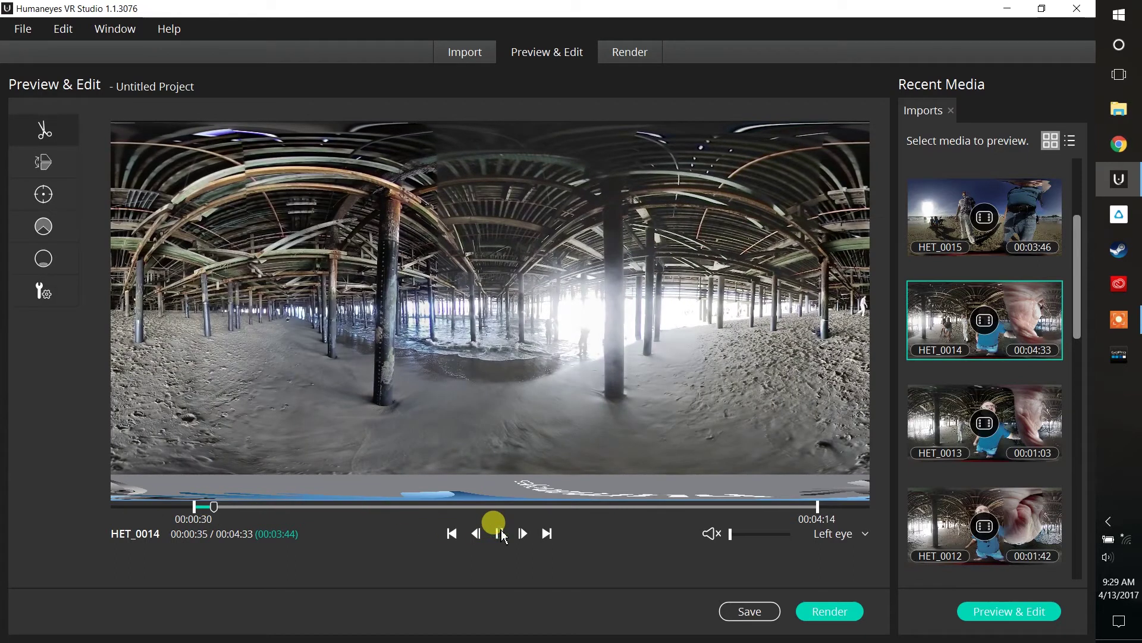
left_click(498, 533)
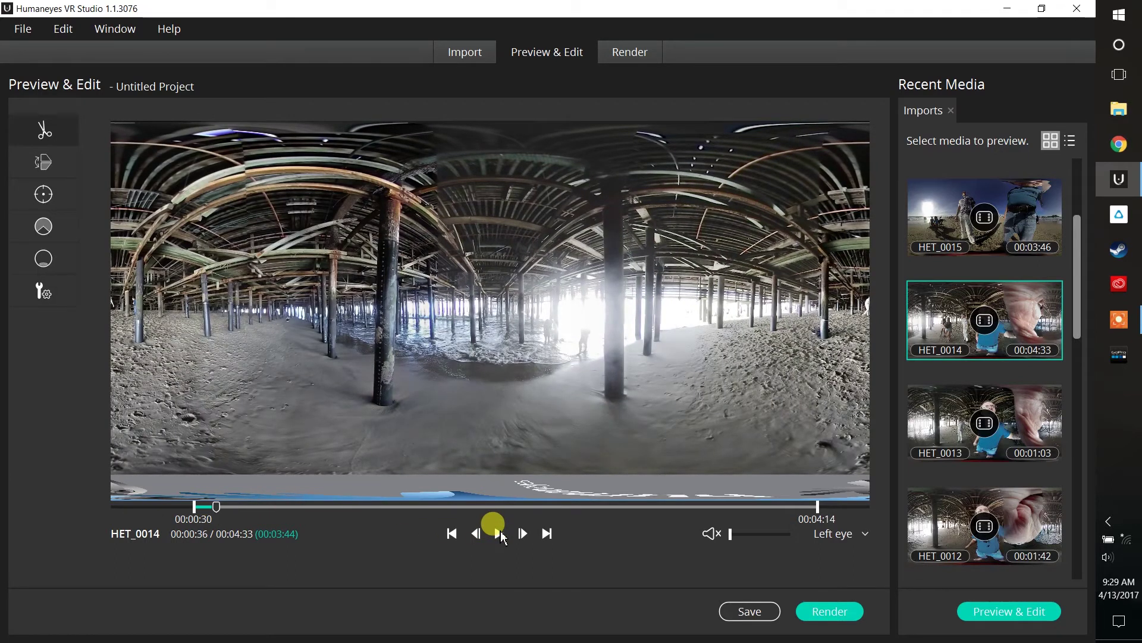
left_click(43, 290)
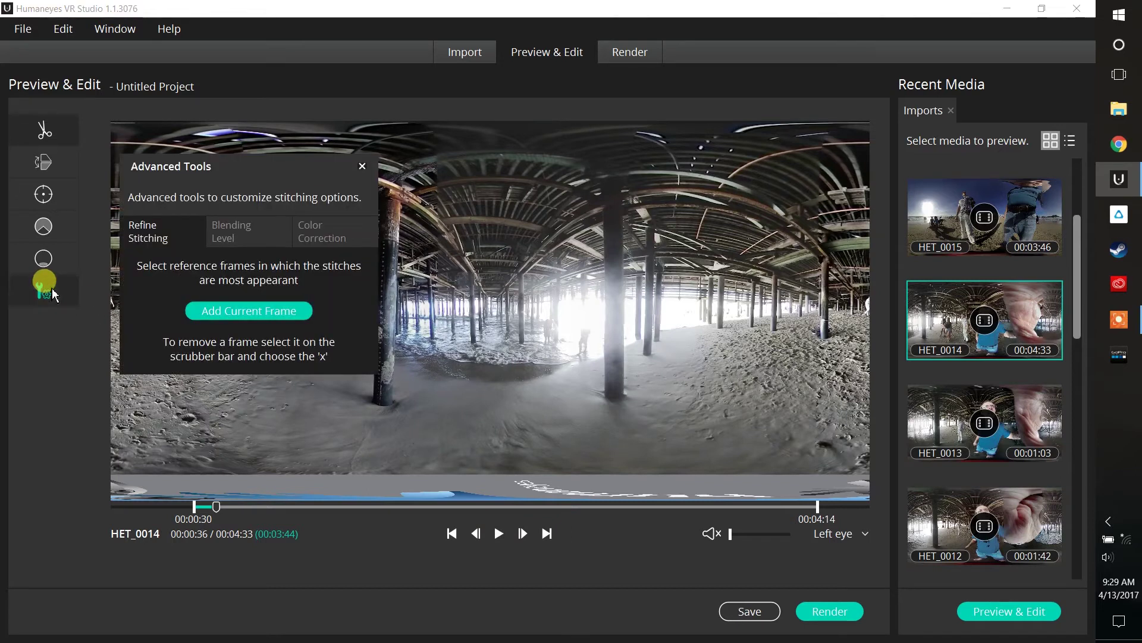
left_click(247, 315)
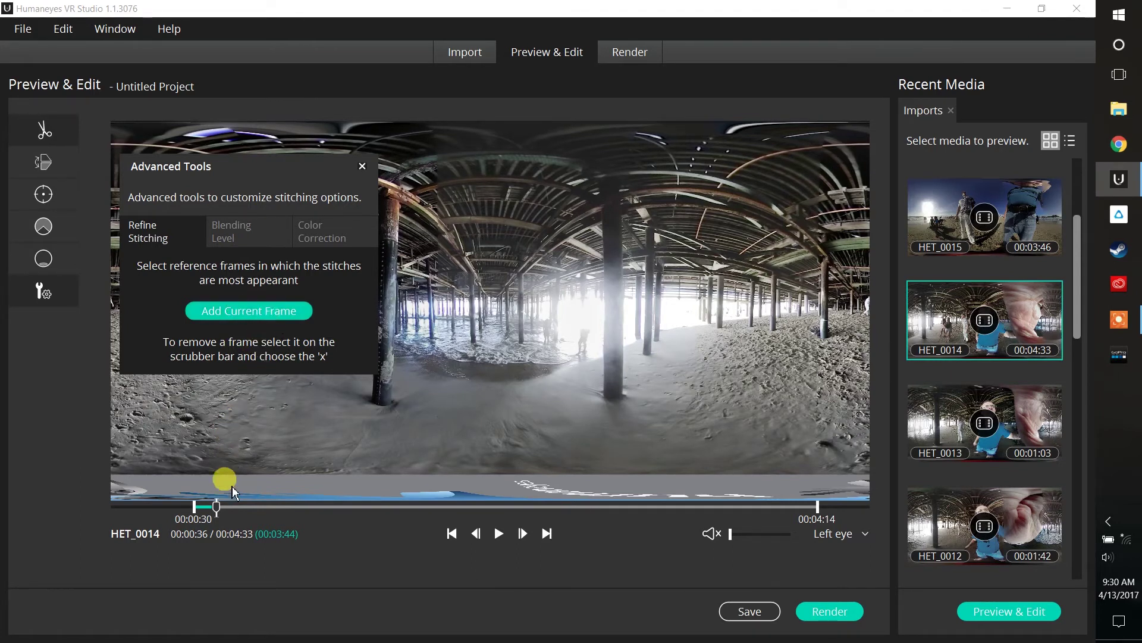
left_click_drag(219, 516, 287, 506)
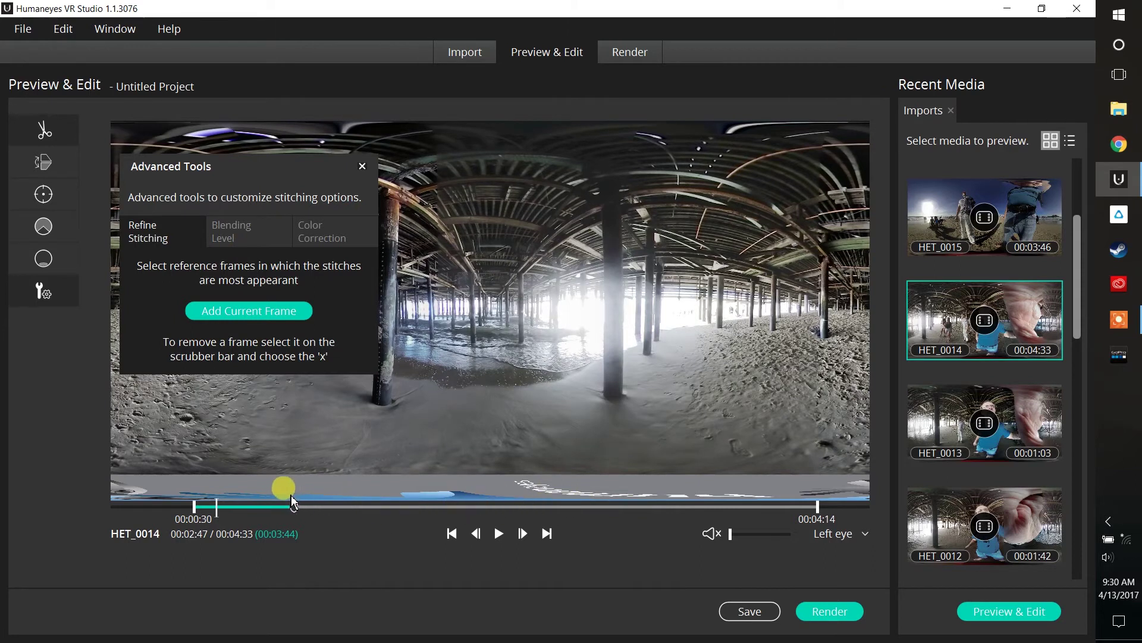
Close Recent Media, move Advanced Tools down, and compare None, Low, High blending before settling on Medium.
left_click(951, 111)
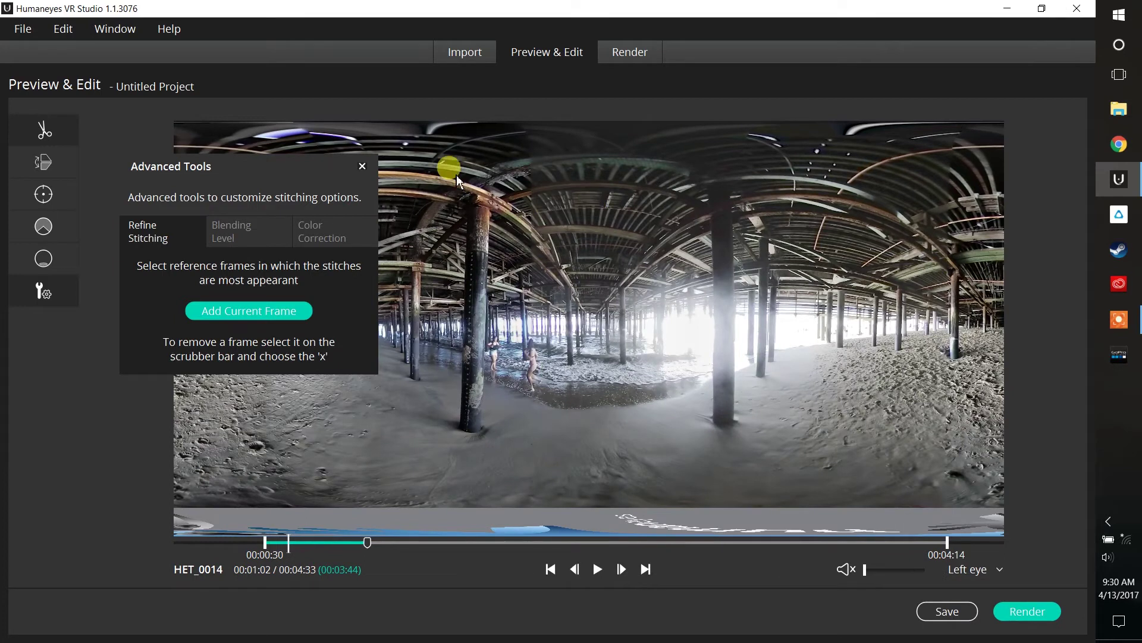
left_click_drag(303, 171, 221, 414)
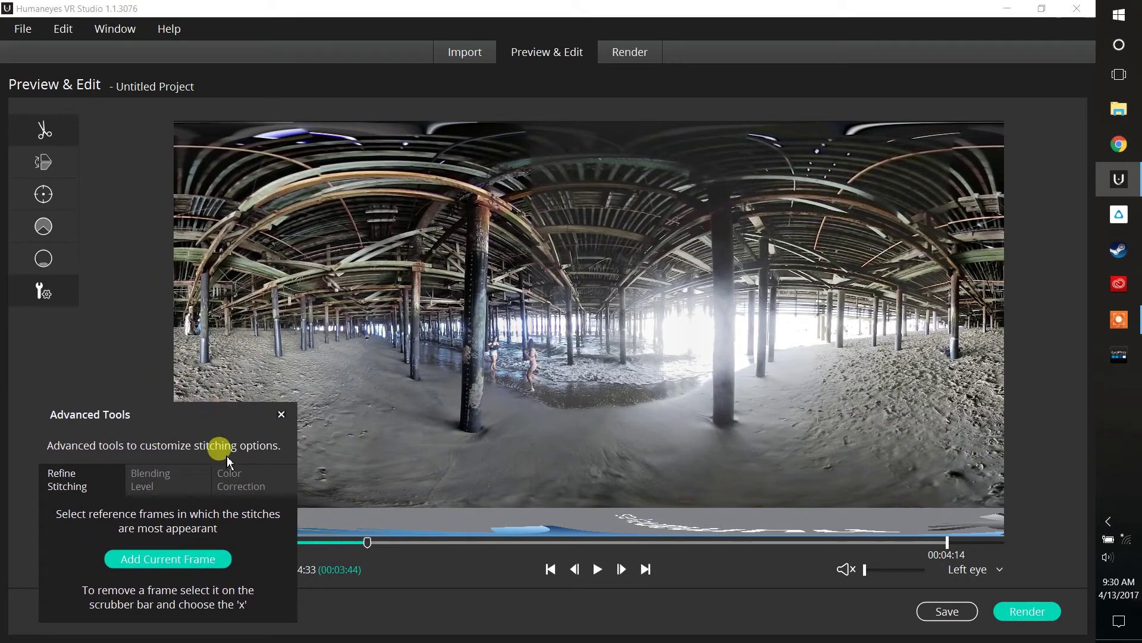
left_click(163, 482)
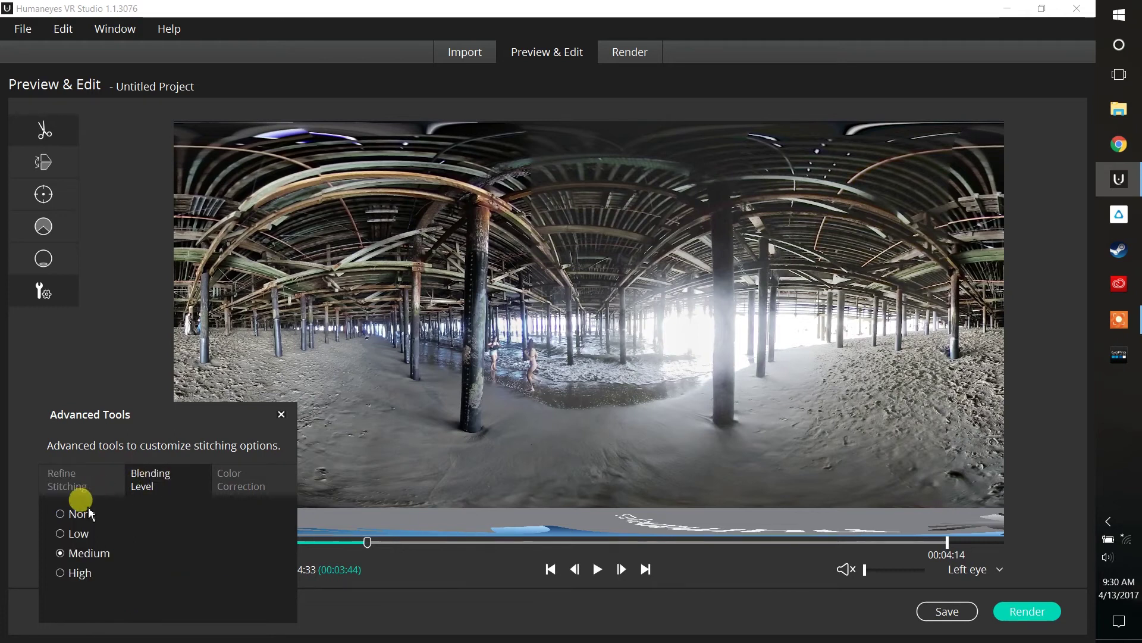
left_click(62, 513)
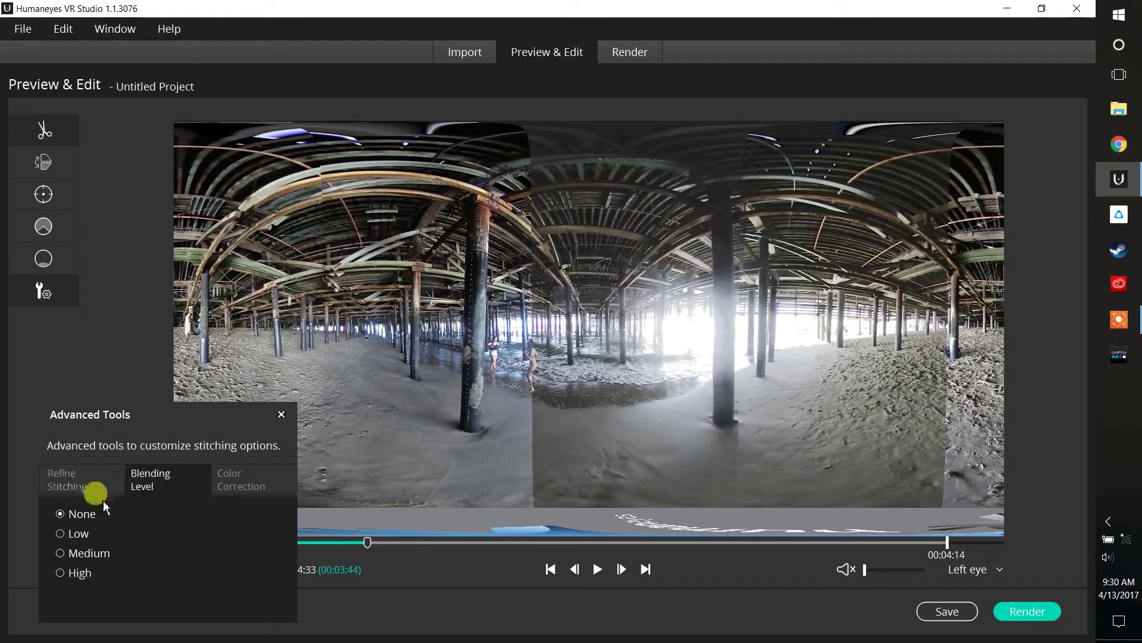
left_click(60, 533)
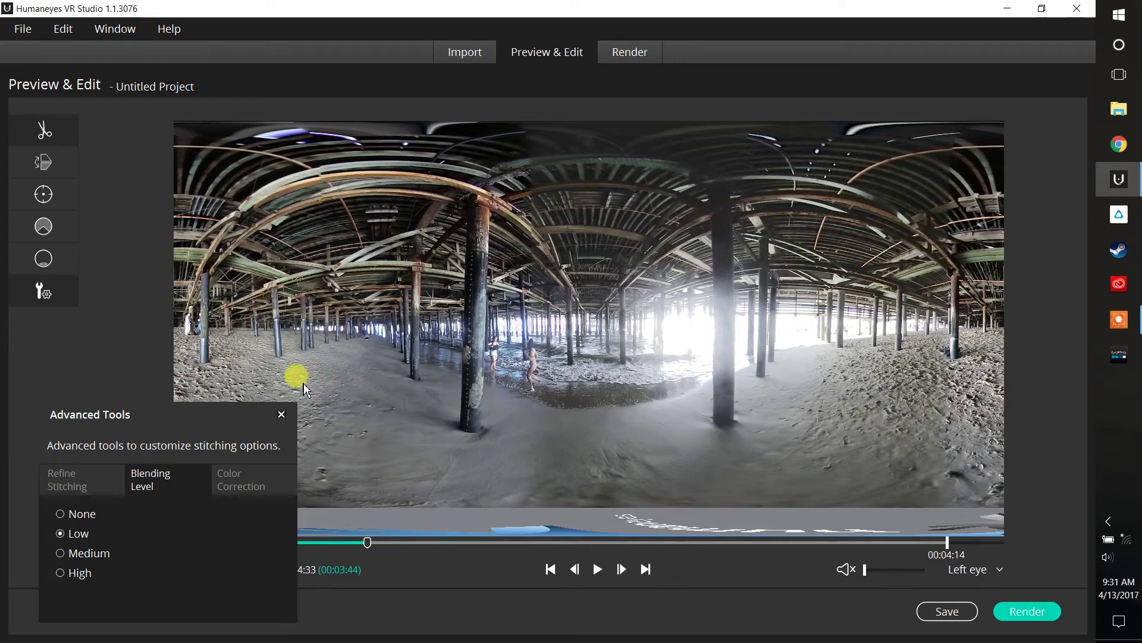
left_click(62, 553)
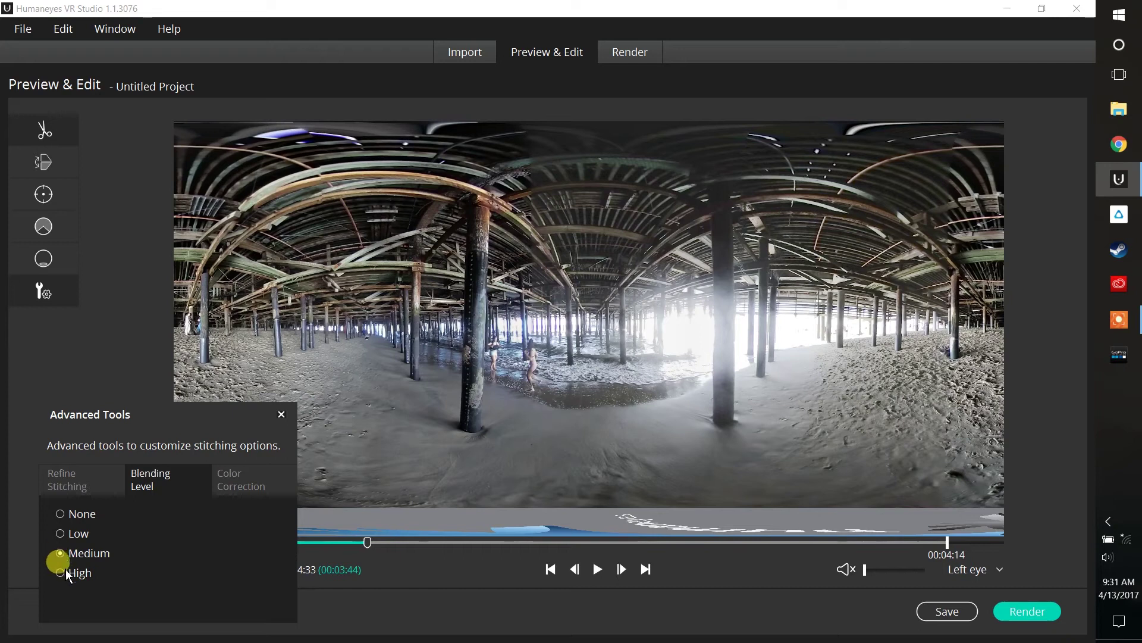
left_click(61, 573)
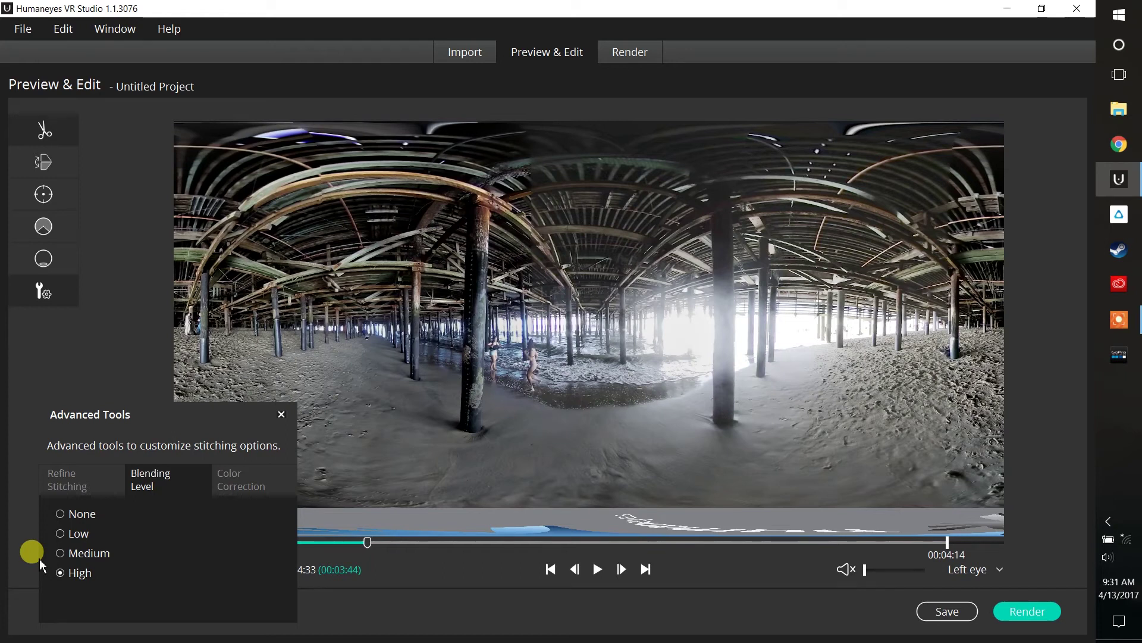
left_click(65, 553)
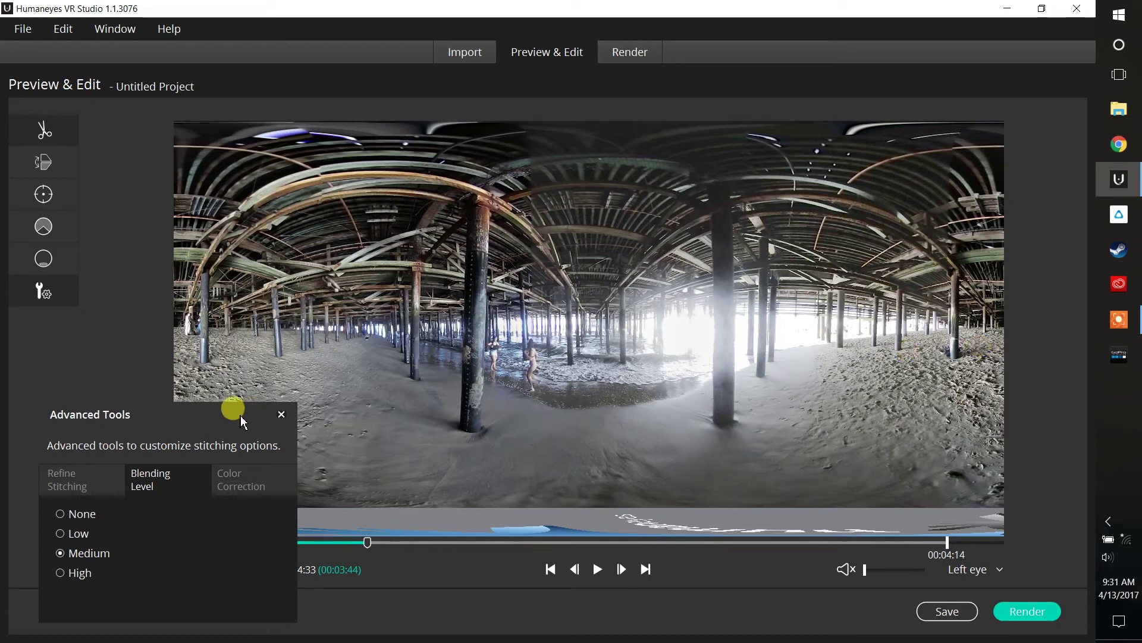
left_click_drag(240, 416, 263, 371)
Compare Simple colour correction against Advanced, then keep Advanced.
left_click(278, 434)
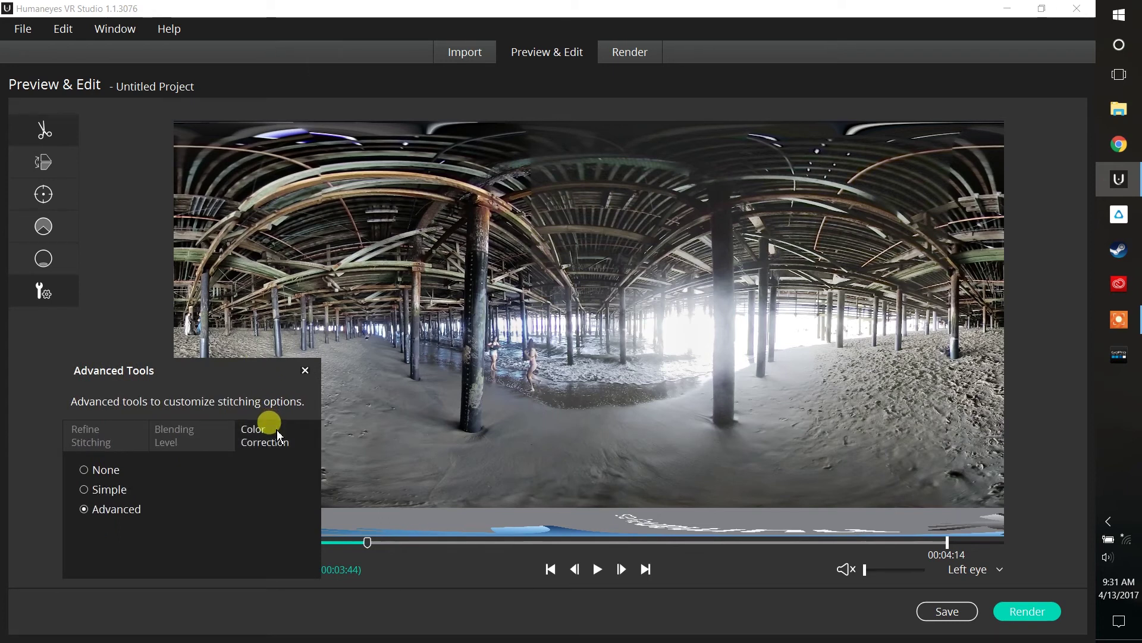
left_click(84, 470)
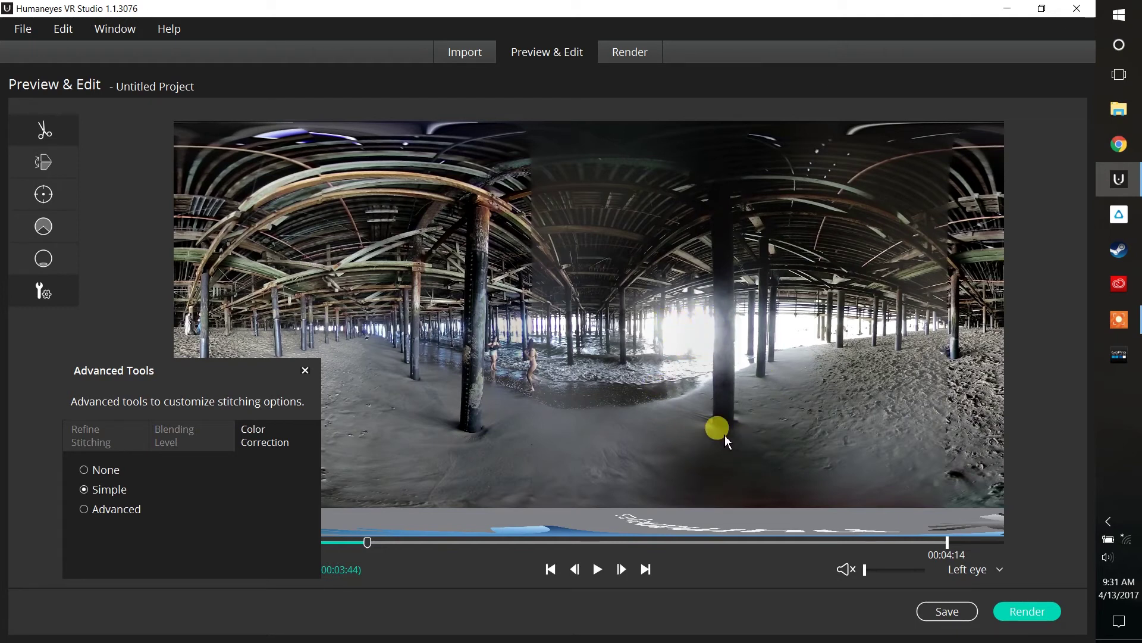
left_click(88, 510)
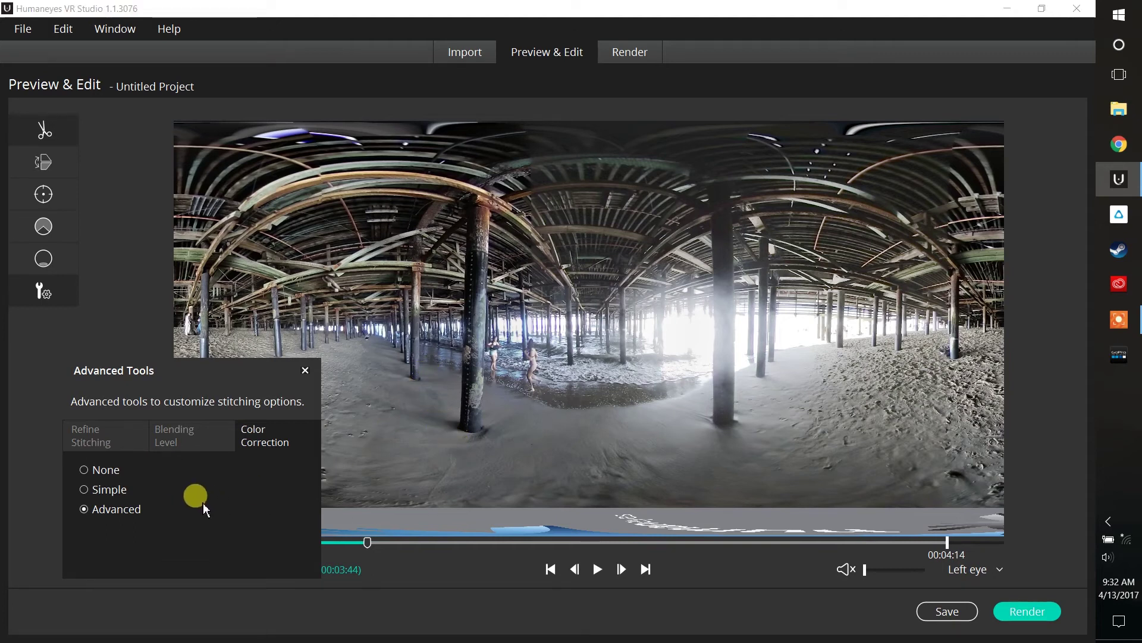
Close Advanced Tools, toggle the trimming tool off and back on, and flip the panorama twice.
left_click(305, 371)
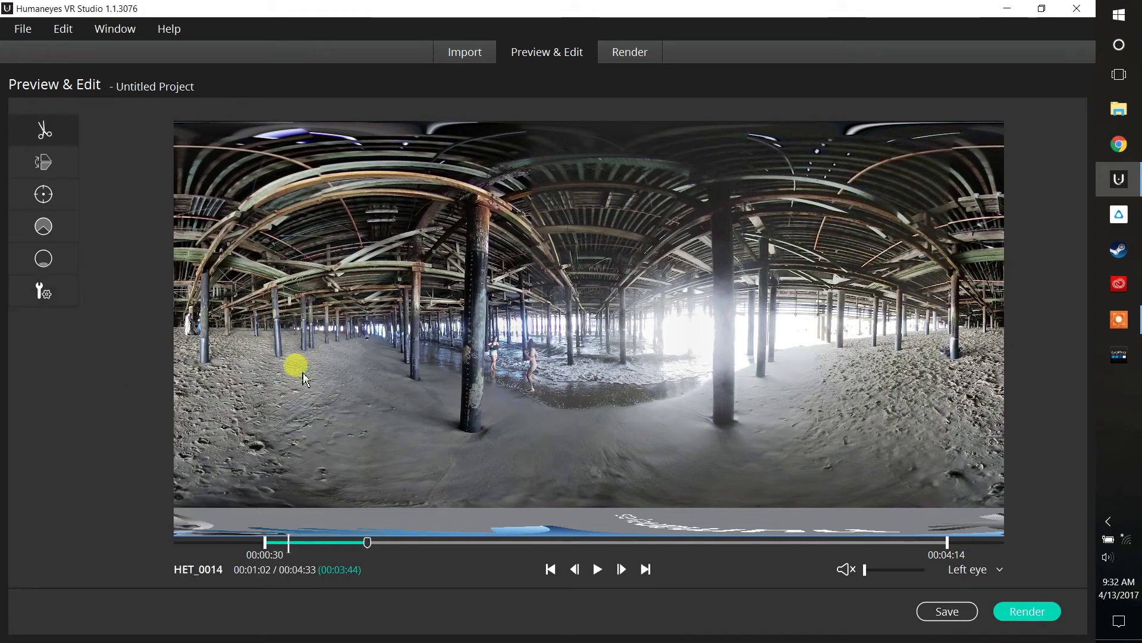
left_click(67, 126)
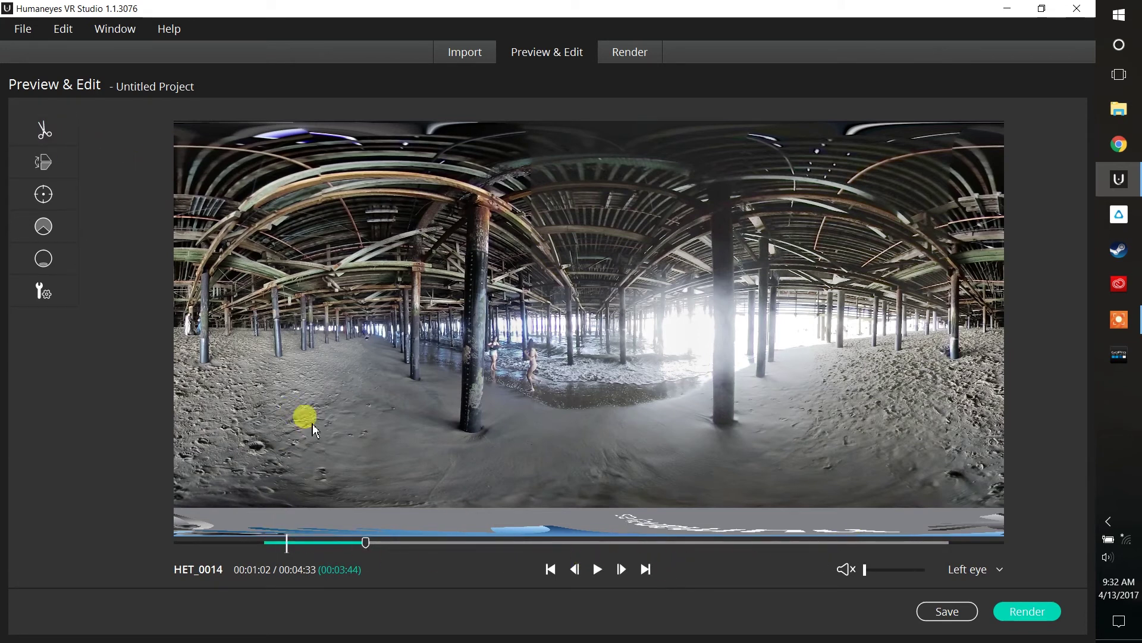
left_click(53, 133)
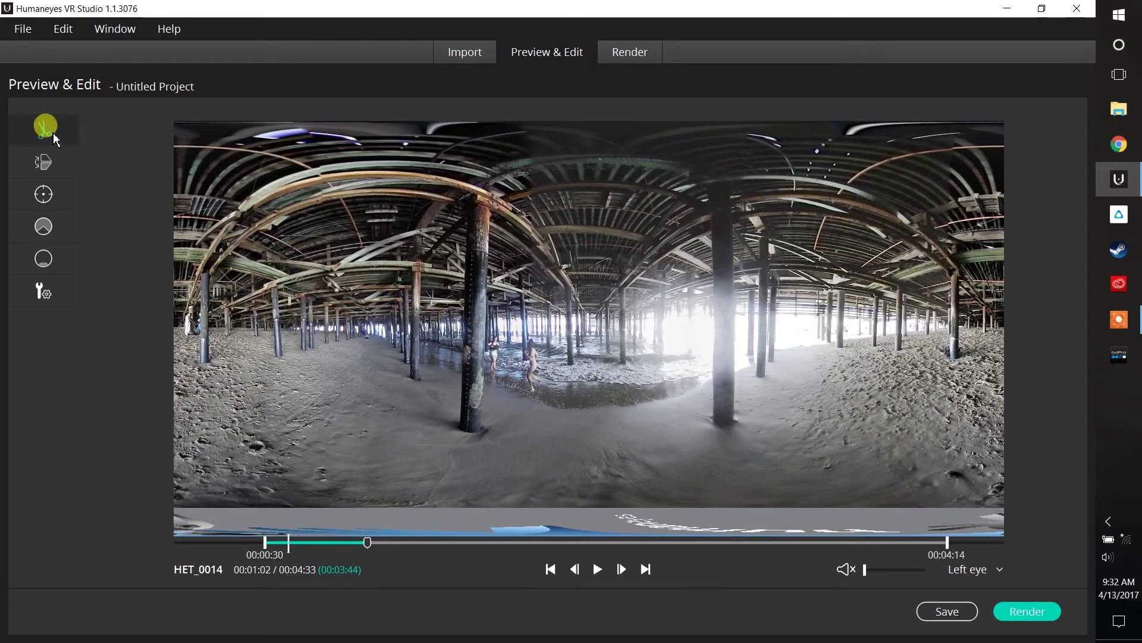
left_click(37, 160)
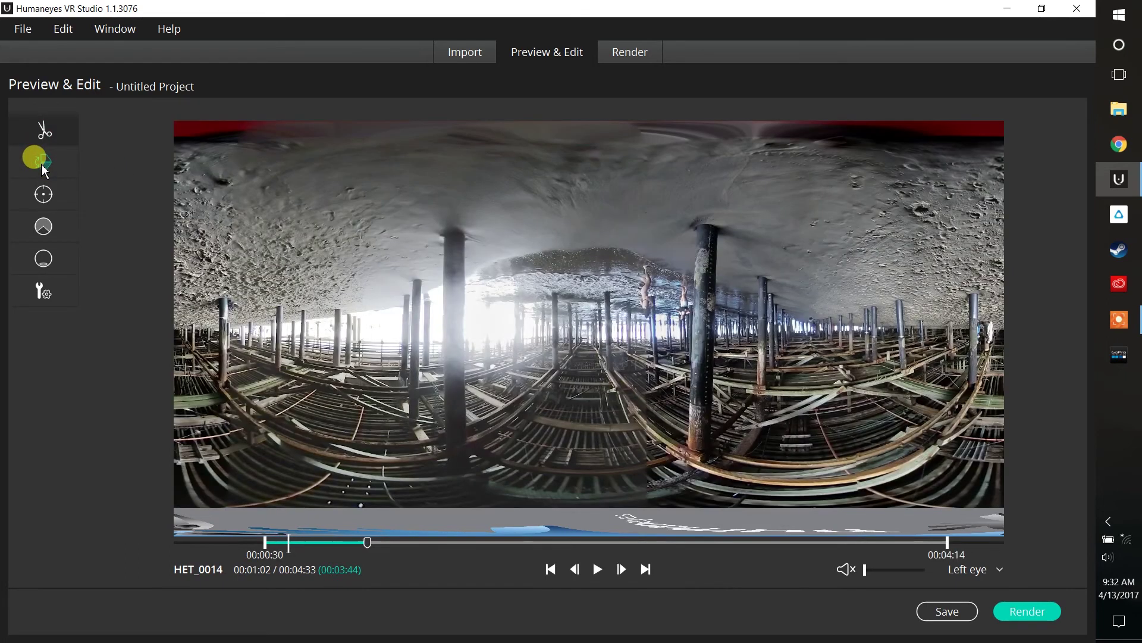
left_click(44, 169)
left_click(44, 170)
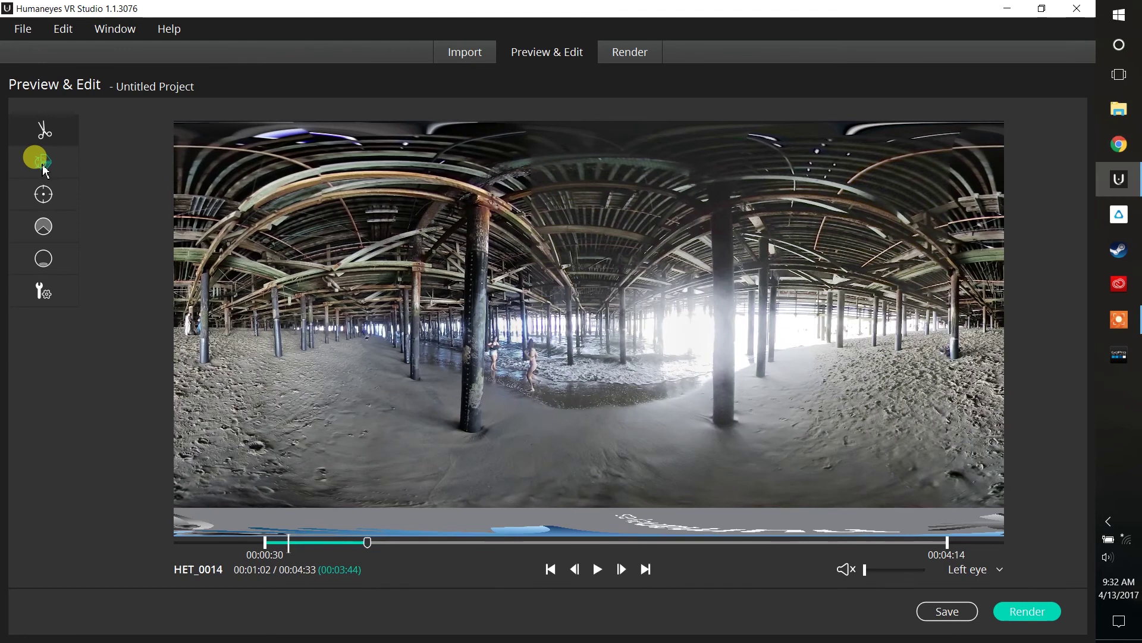
left_click(44, 170)
Pan to set a new front center and narrow the horizontal field of view to 342°.
left_click(44, 201)
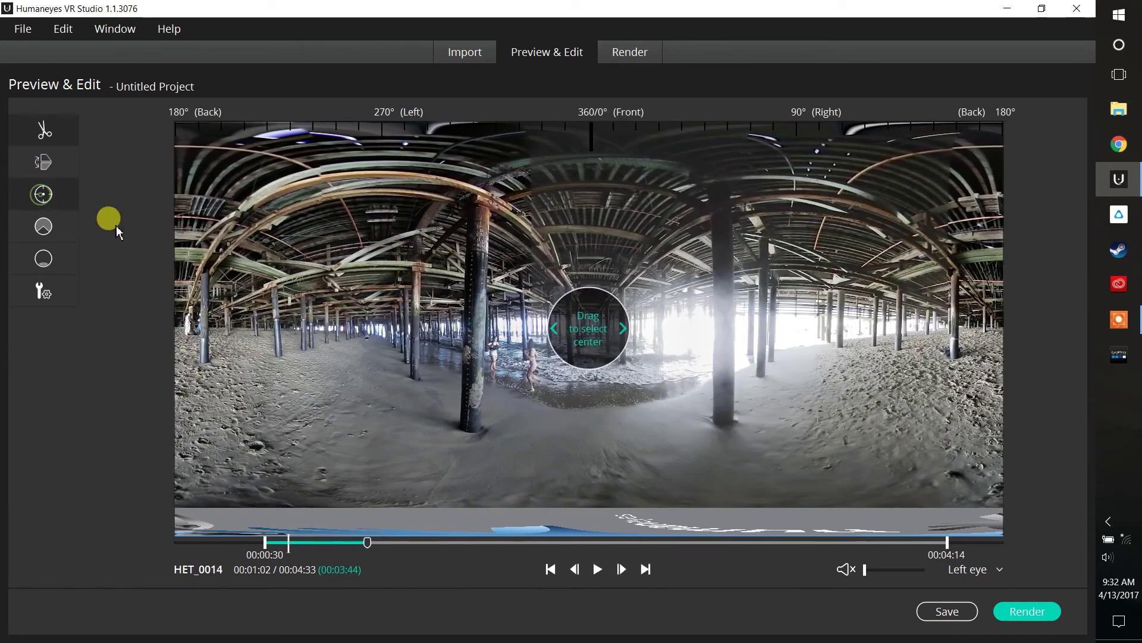
left_click_drag(388, 303, 361, 315)
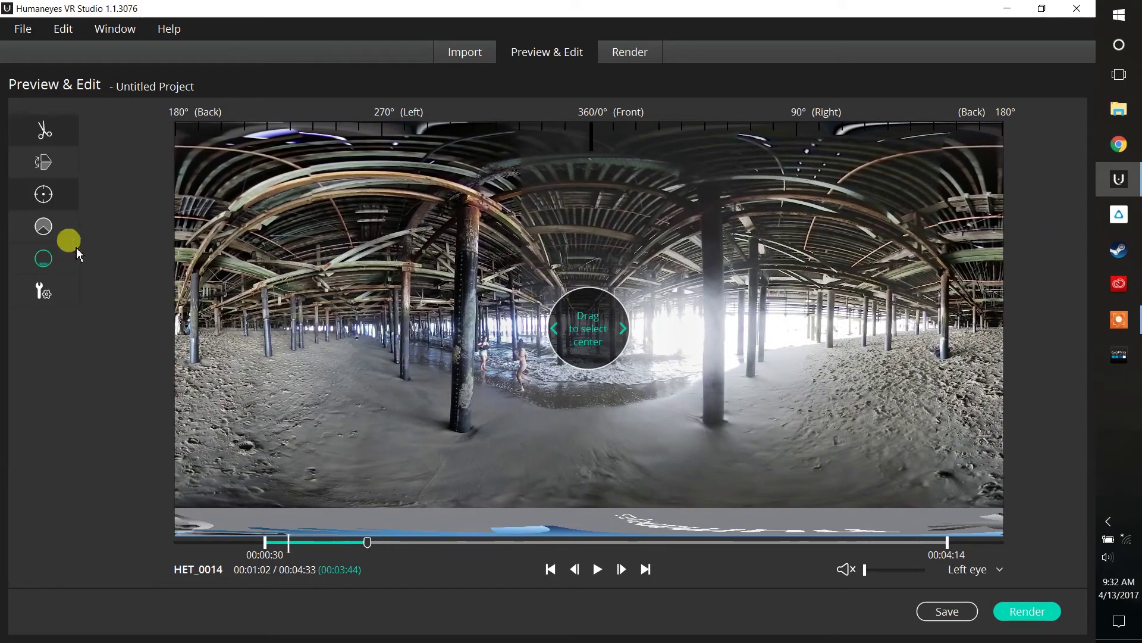
left_click(37, 226)
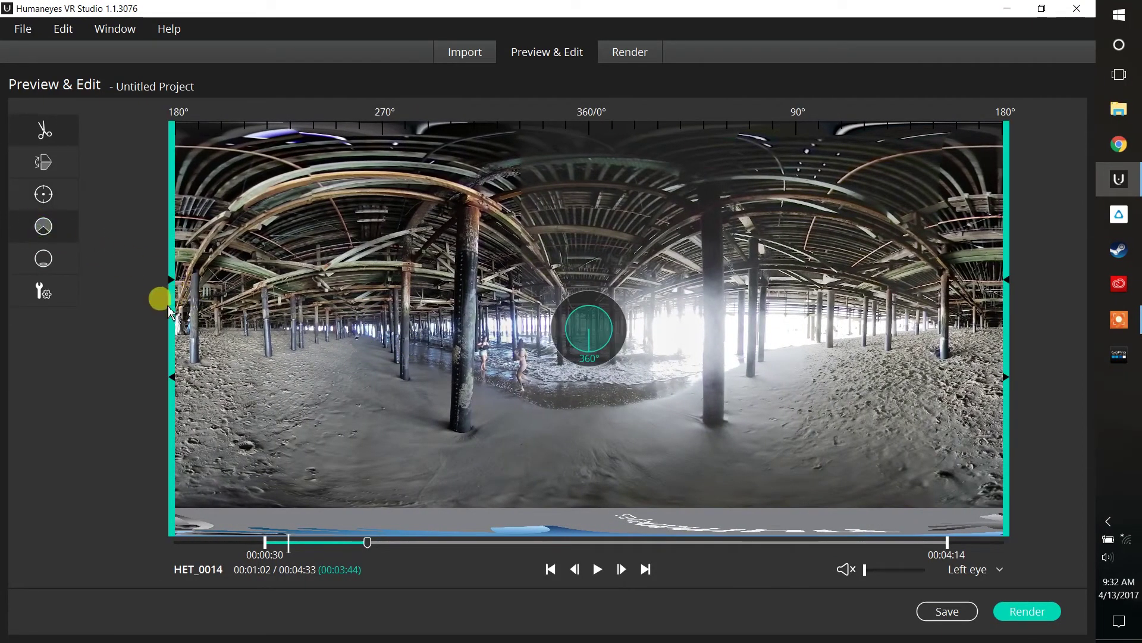
left_click_drag(158, 301, 166, 345)
View the patch image settings, then browse Refine Stitching, Blending Level and Color Correction before closing Advanced Tools.
left_click(45, 257)
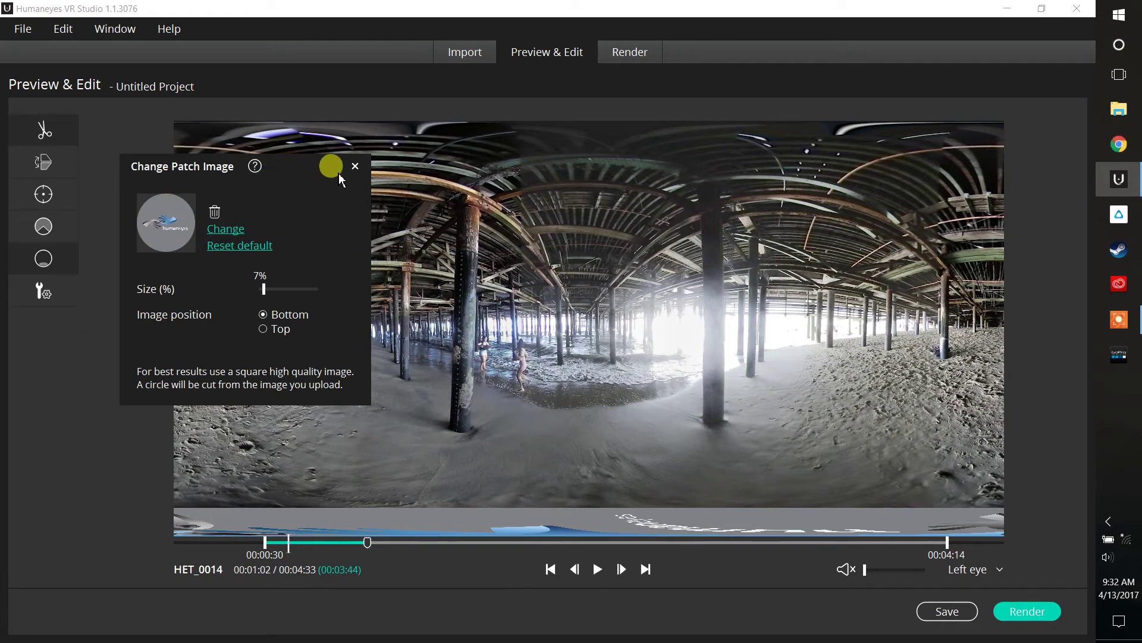
left_click(356, 169)
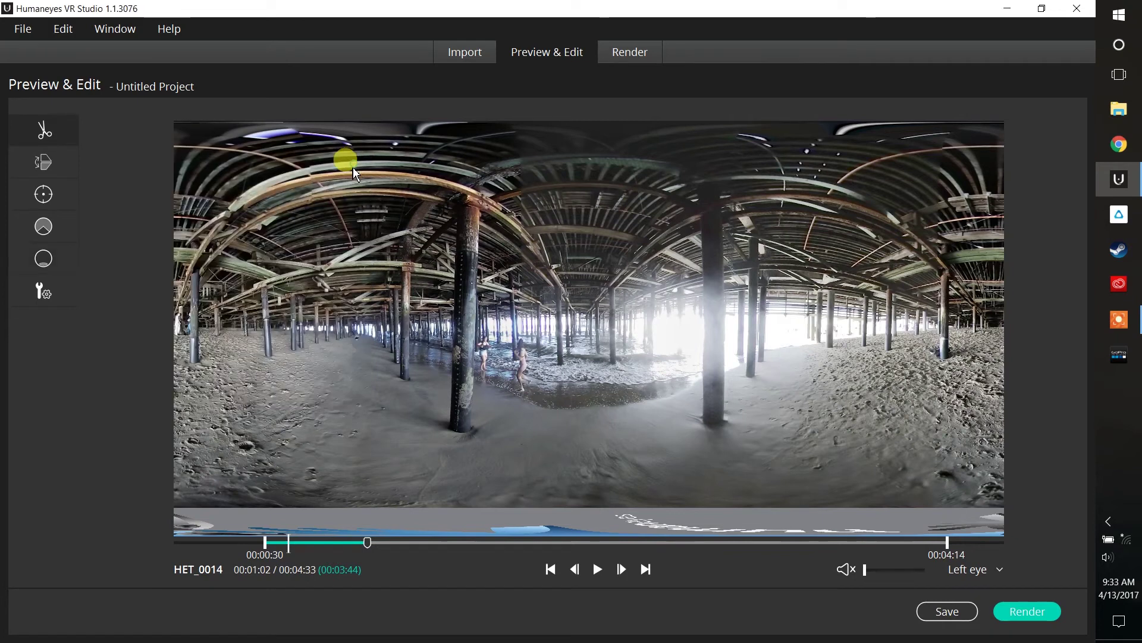
left_click(44, 291)
left_click(103, 436)
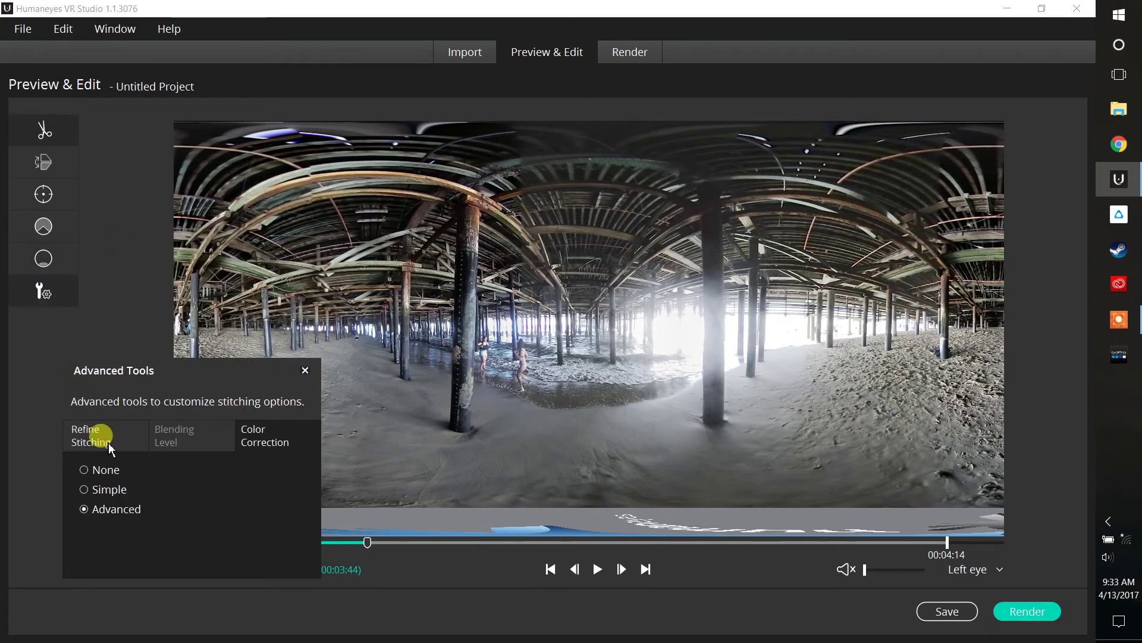
left_click(170, 435)
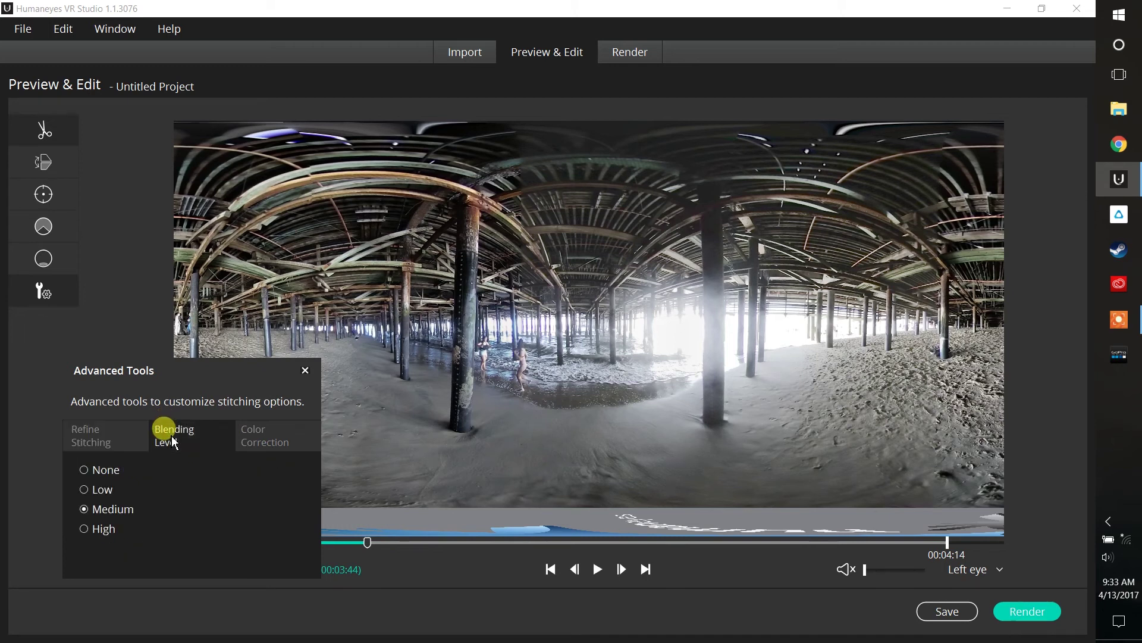
left_click(262, 443)
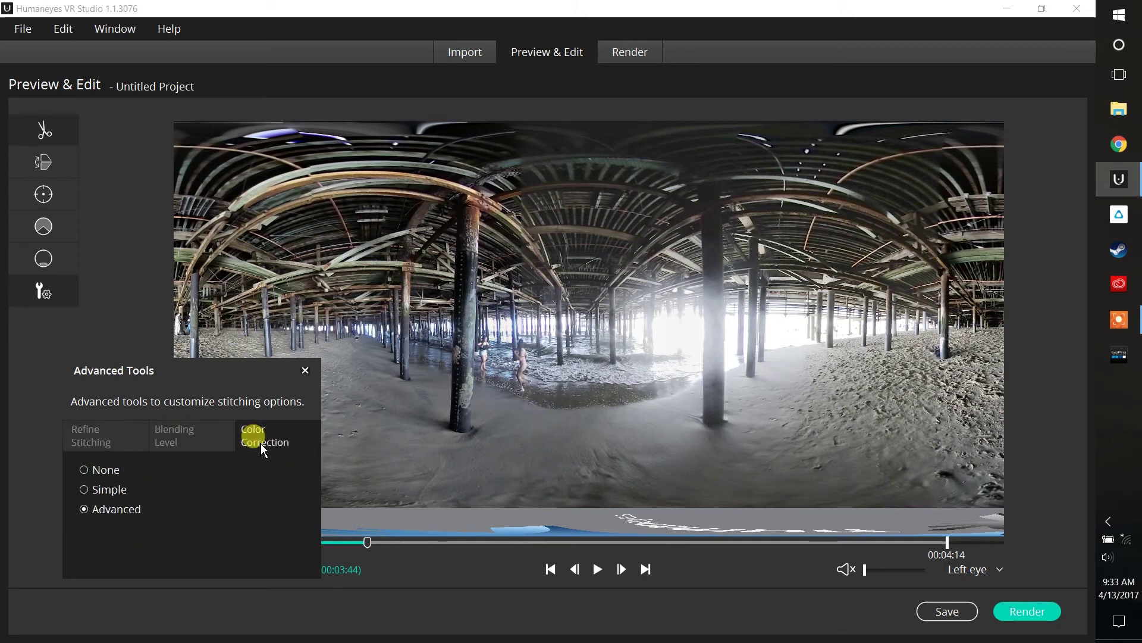
left_click(305, 370)
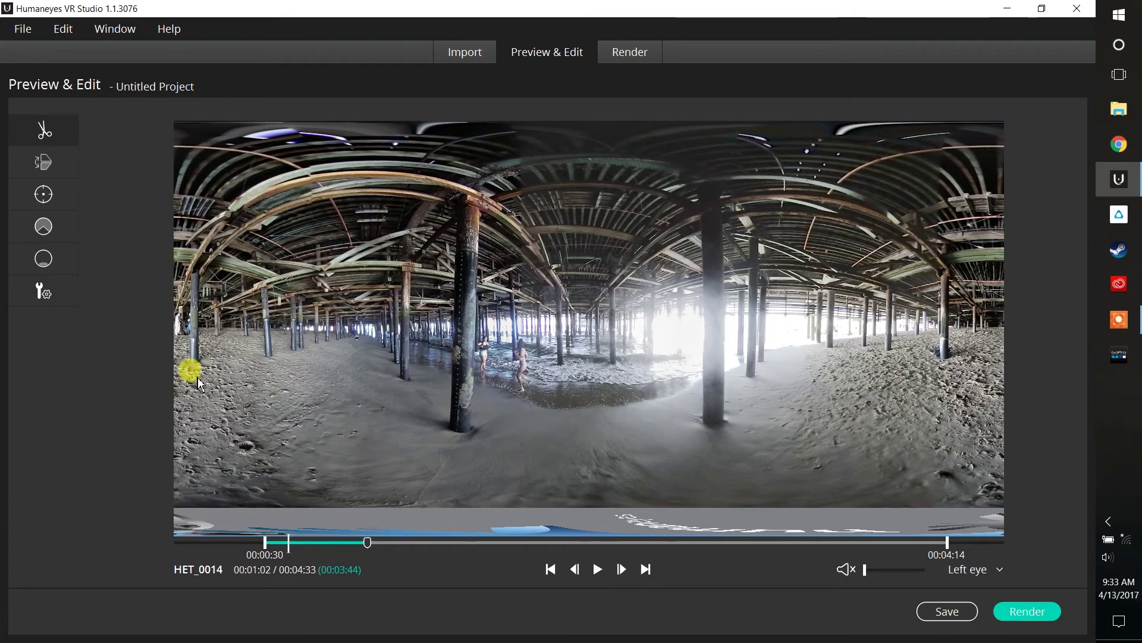
left_click(974, 569)
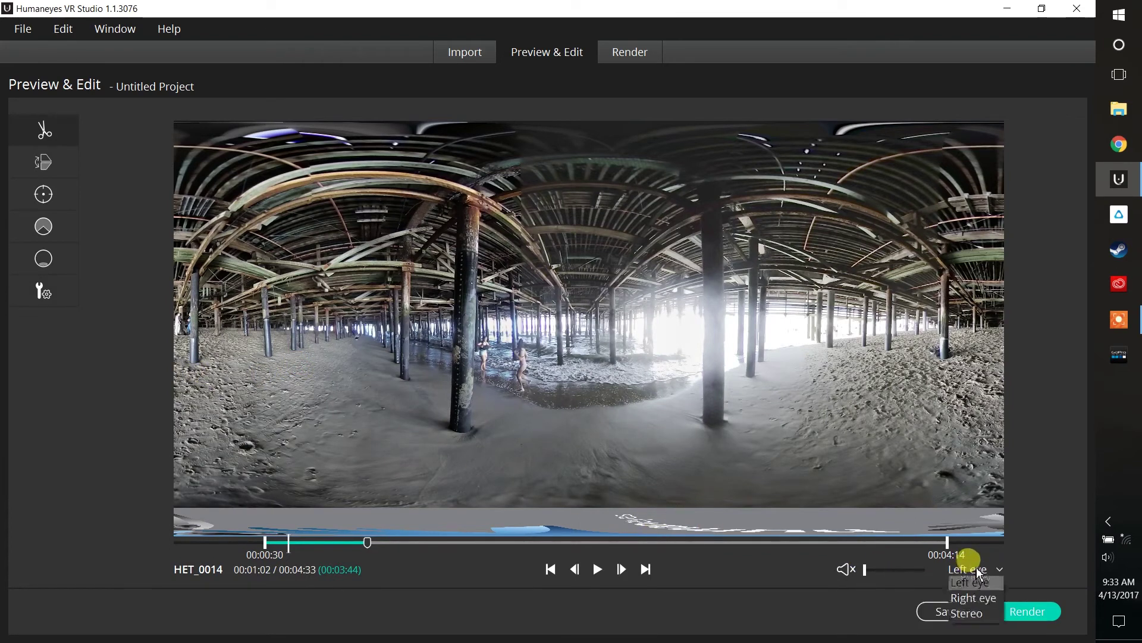
left_click(980, 598)
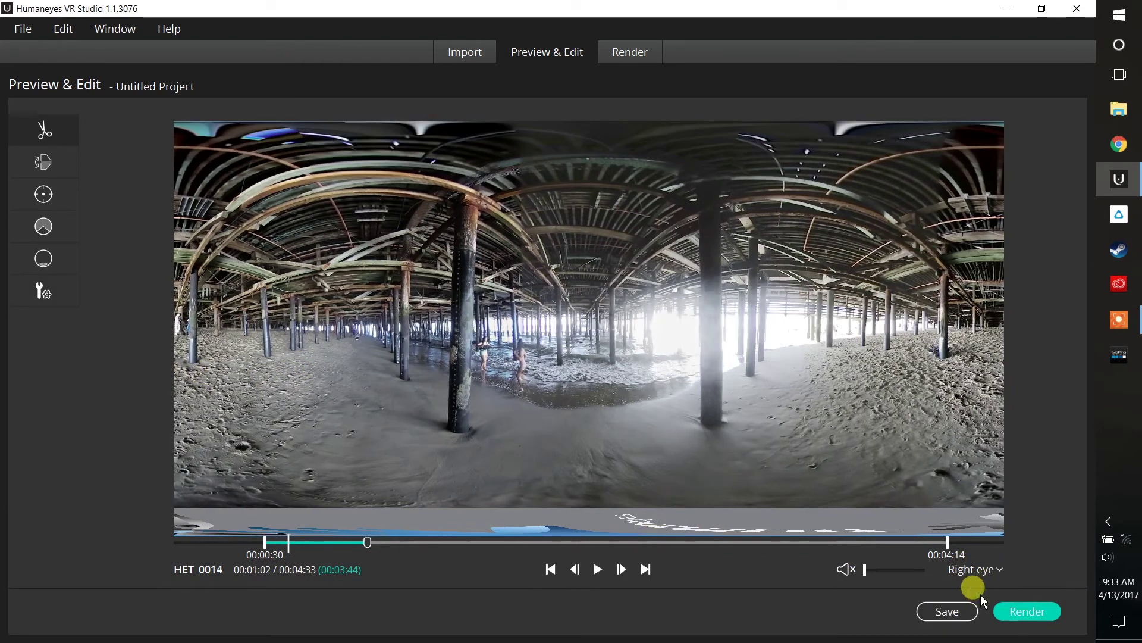
left_click(1001, 570)
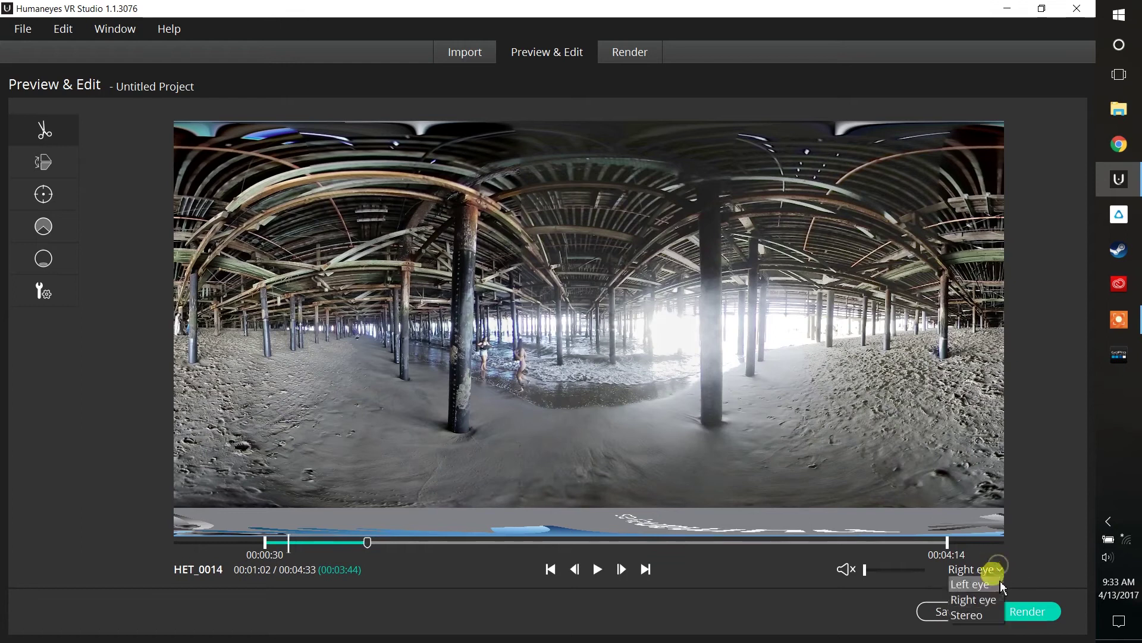
left_click(968, 610)
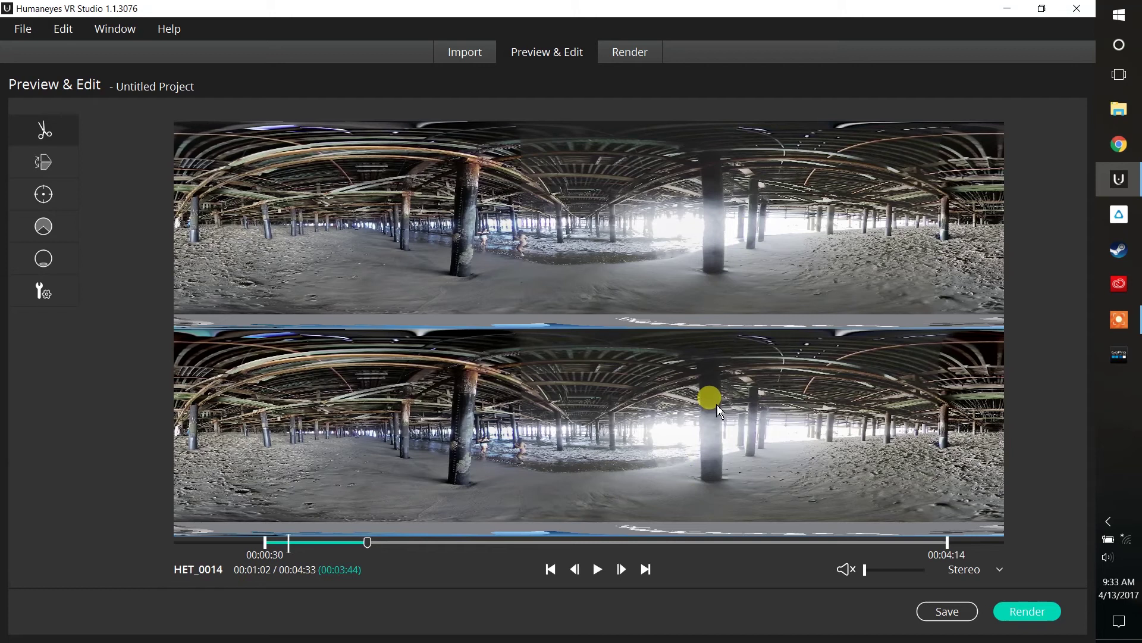
left_click(964, 569)
left_click(975, 584)
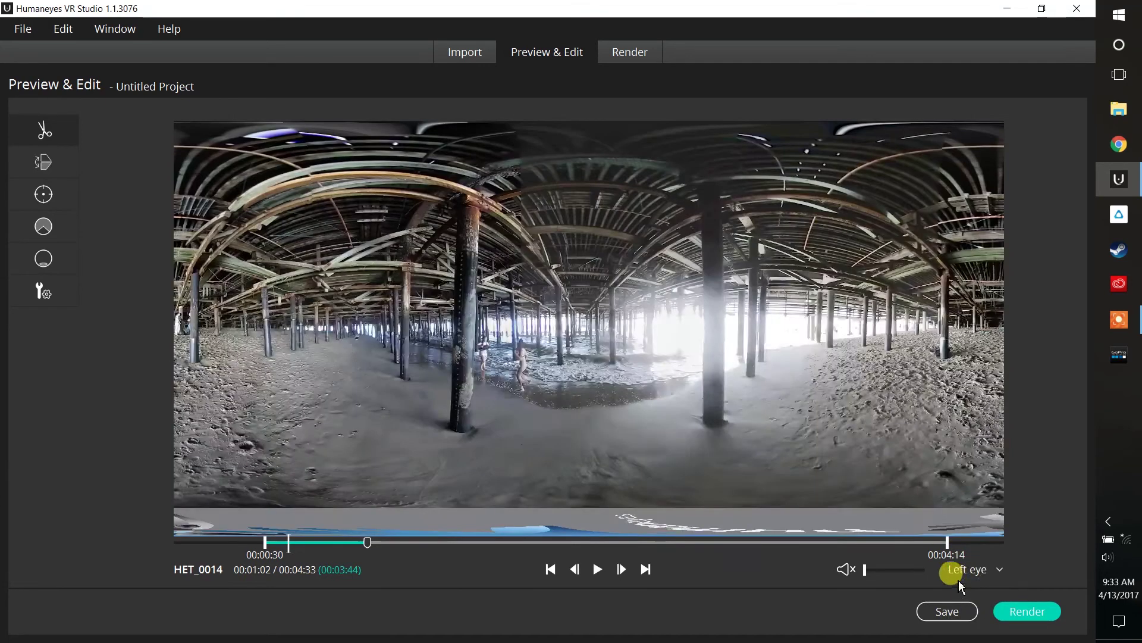
Open the render settings and set a custom 4096 x 2160 output resolution.
left_click(1013, 613)
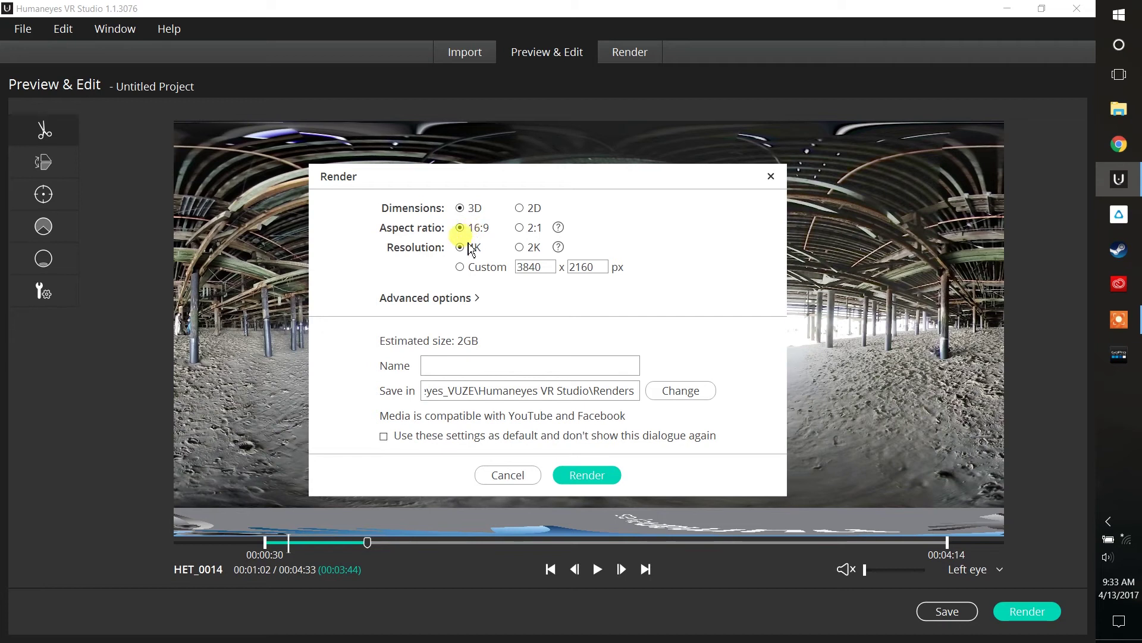
left_click(459, 266)
double_click(519, 267)
type("4096")
key("Tab")
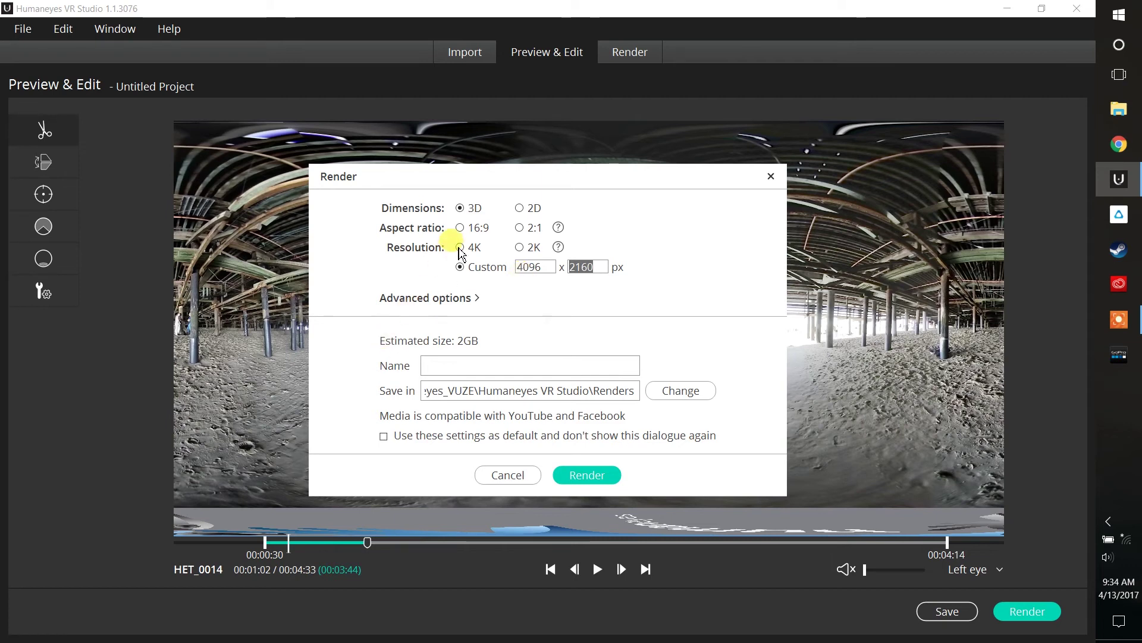
Show the advanced render options and set a custom video bitrate of 100 mbps.
left_click(439, 297)
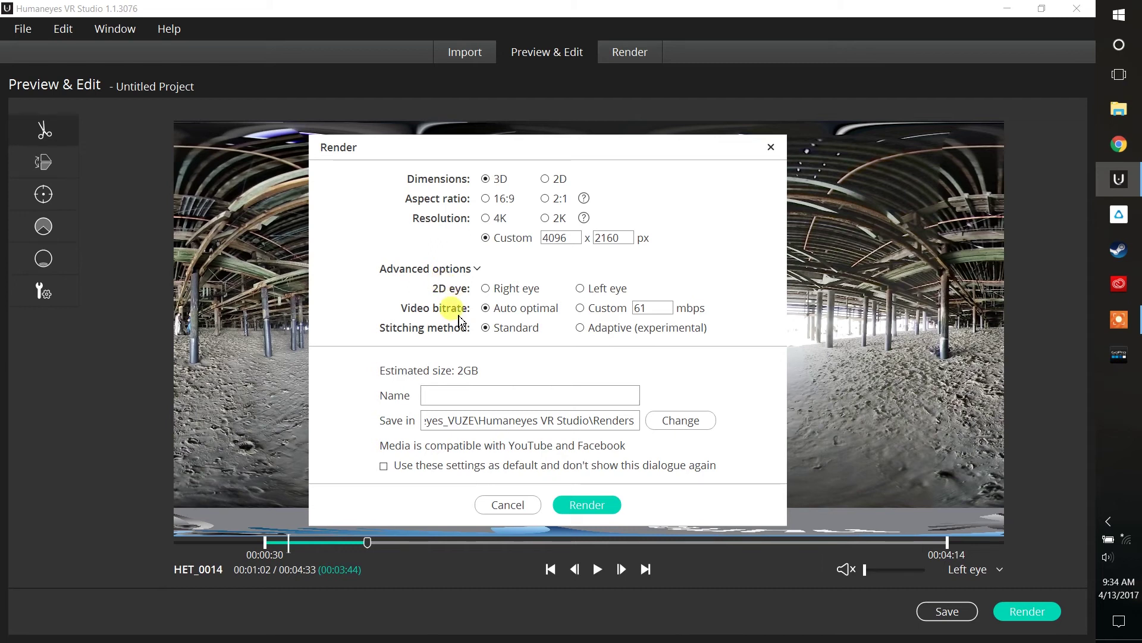
left_click(581, 308)
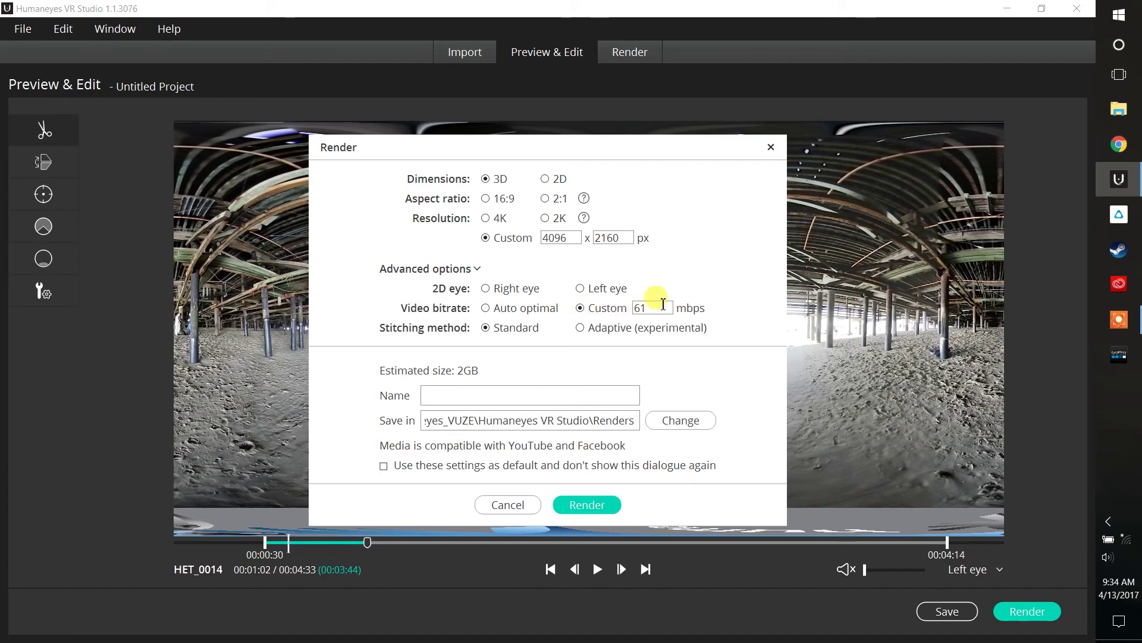
left_click_drag(660, 308, 605, 313)
type("100")
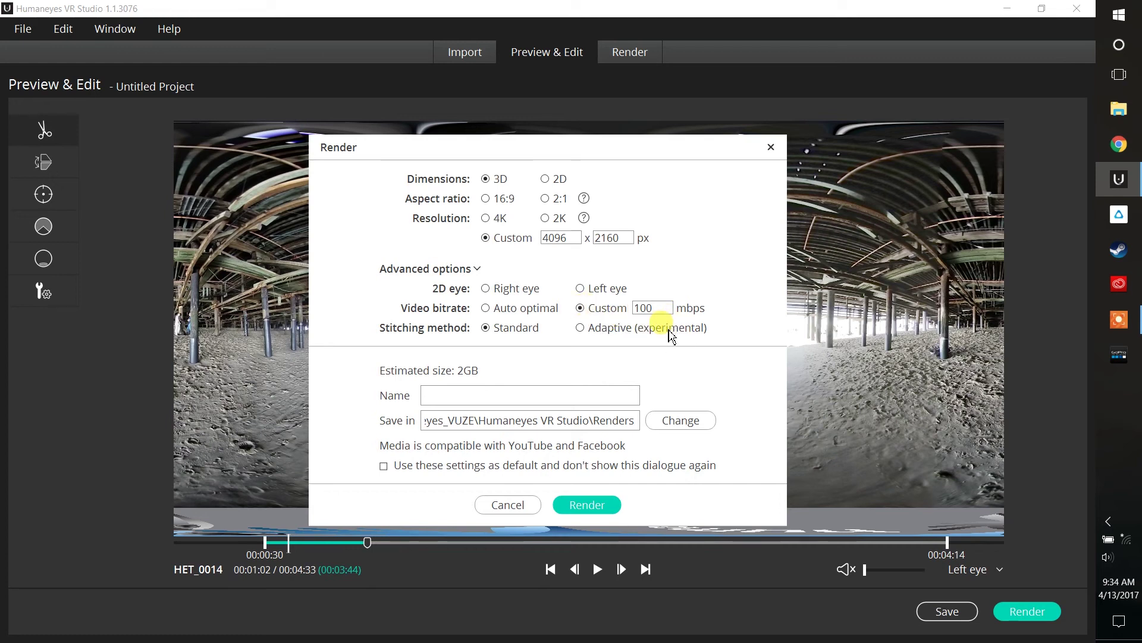
key("Tab")
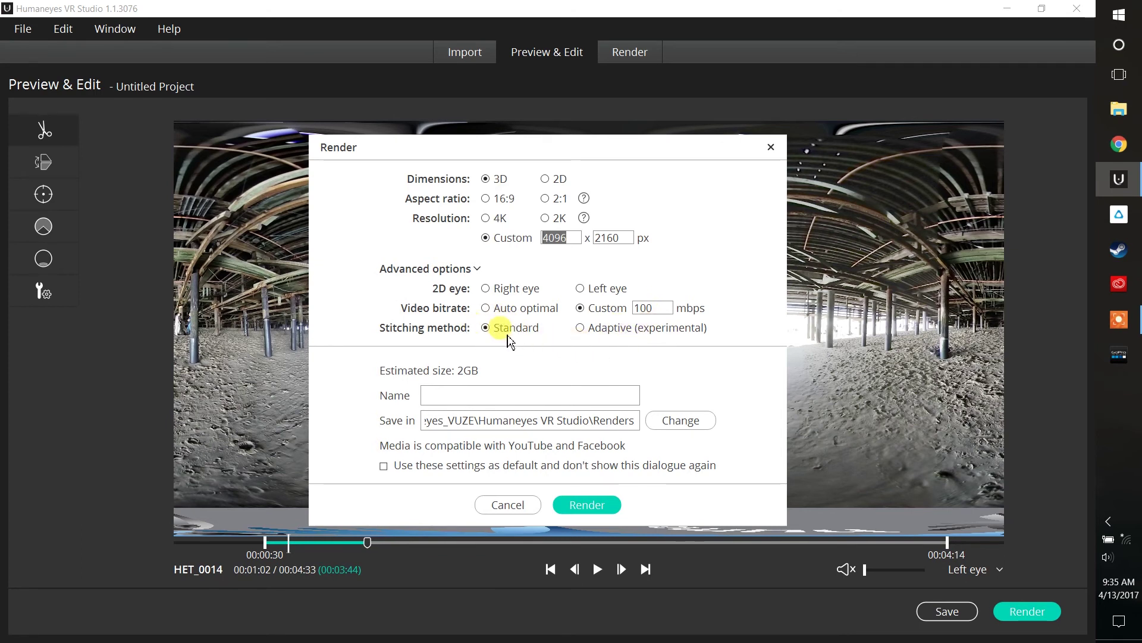
left_click(482, 395)
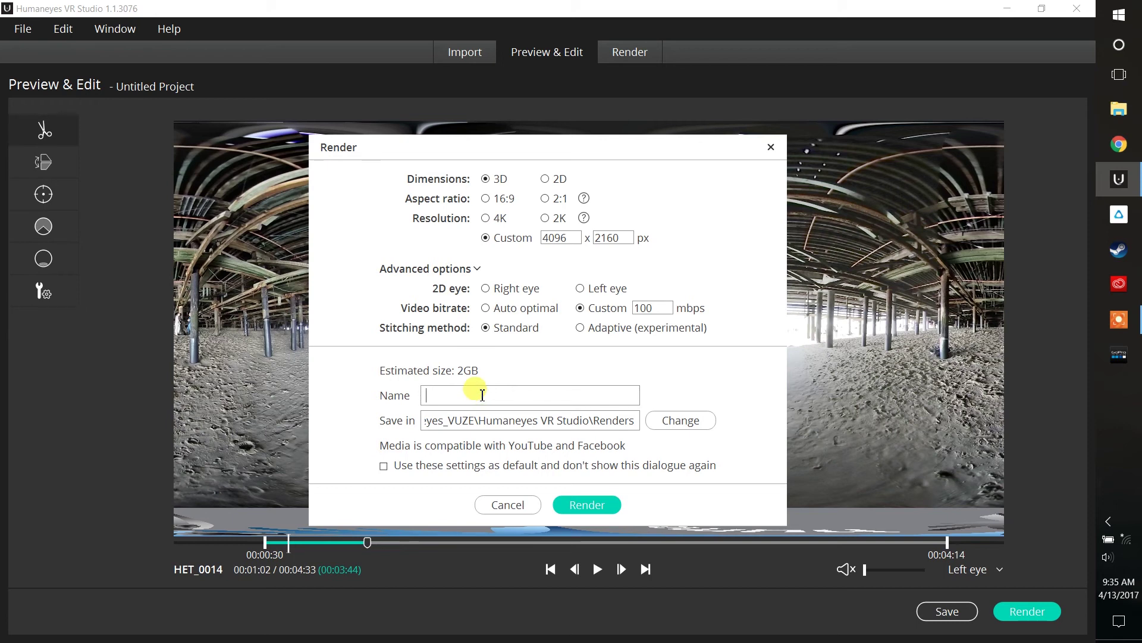
Name the output 'Beach_1' and start the render.
type("Beach..")
key("BackSpace")
key("BackSpace")
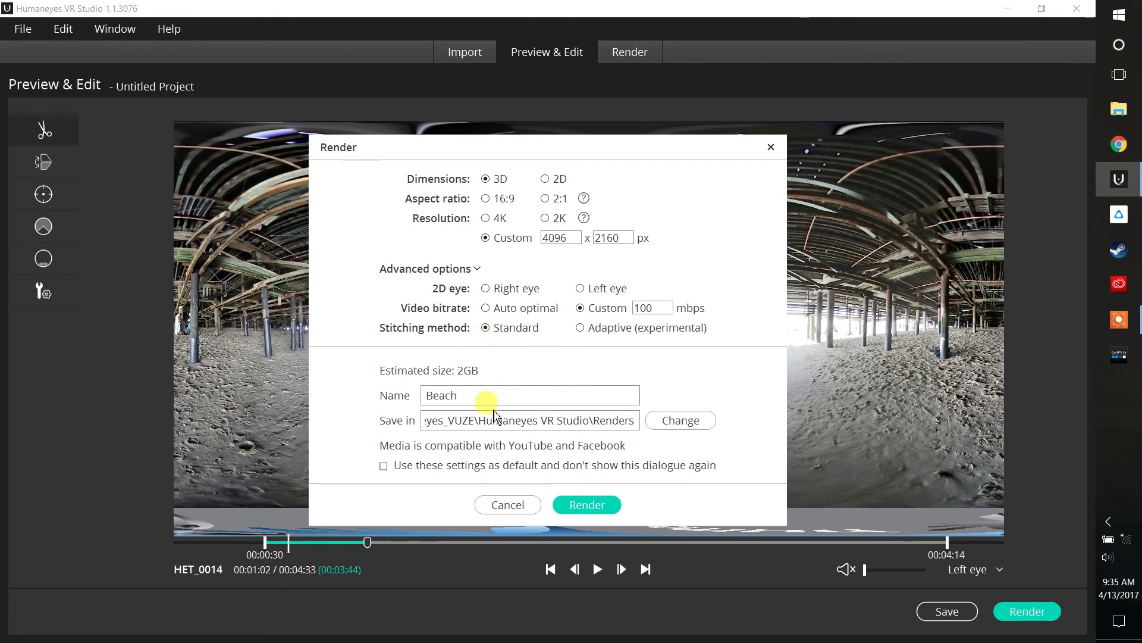
type("_")
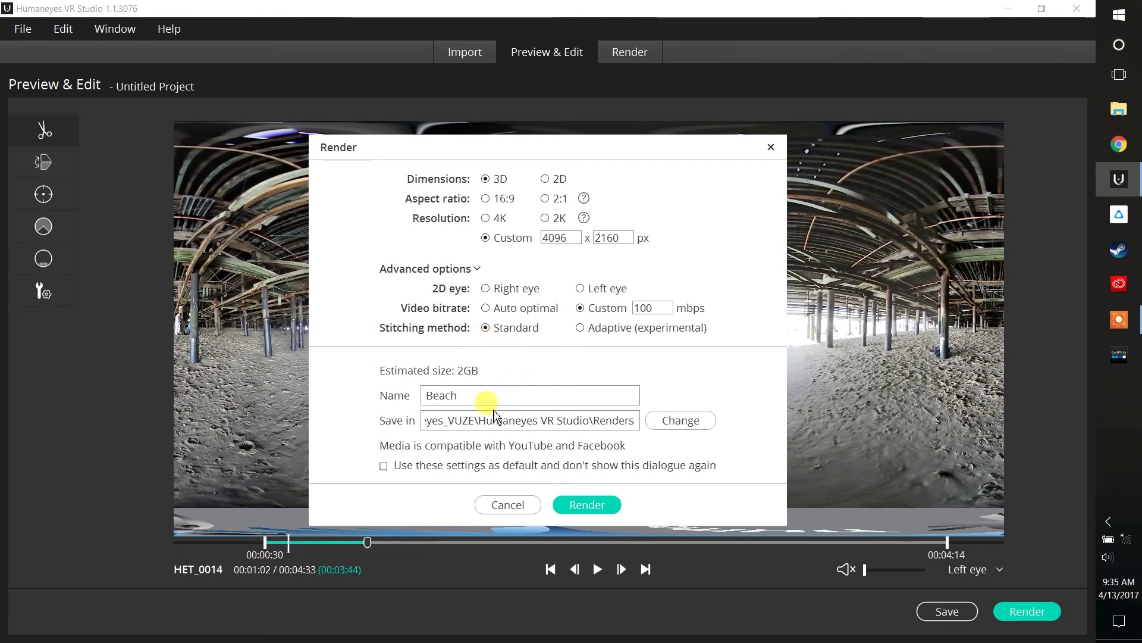
type("1")
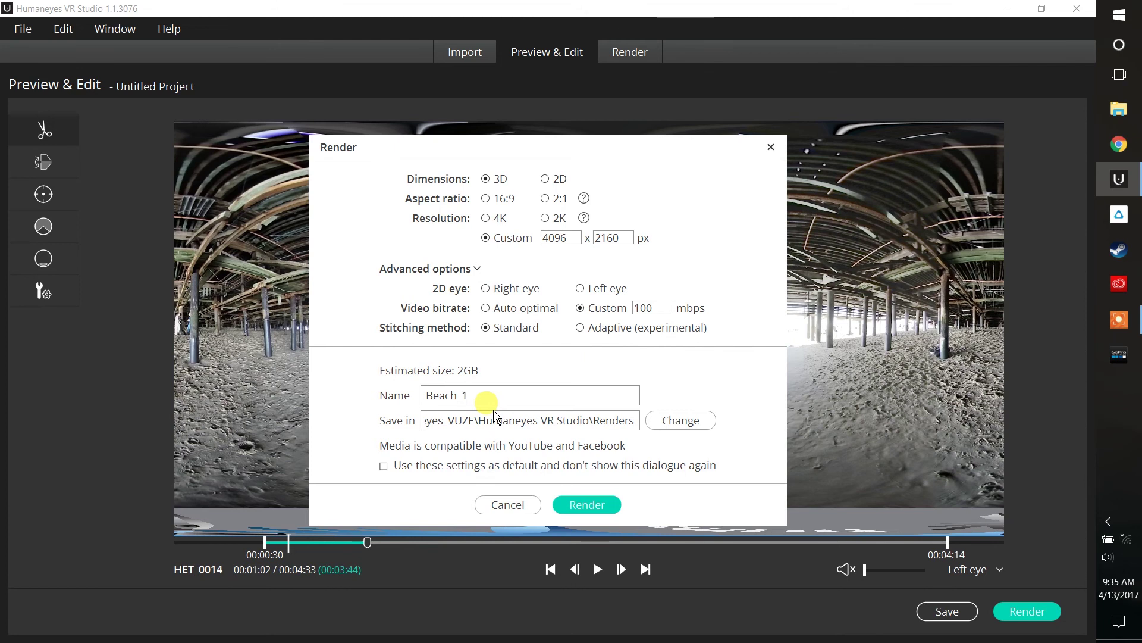
left_click(584, 503)
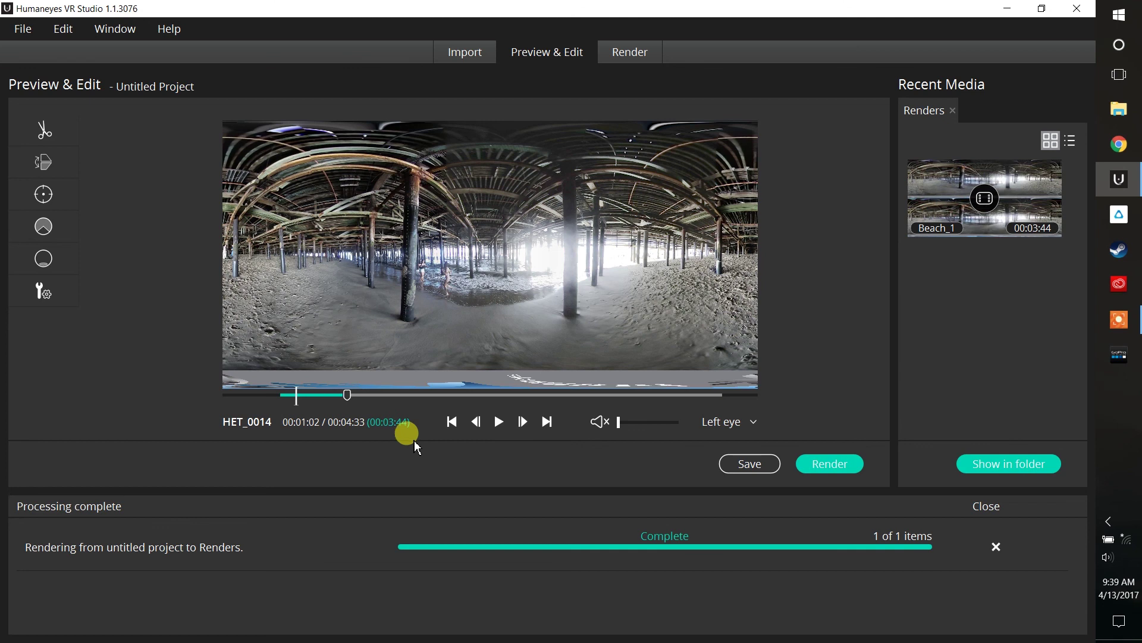
Return to the editor and dismiss the Processing complete report.
left_click(1115, 600)
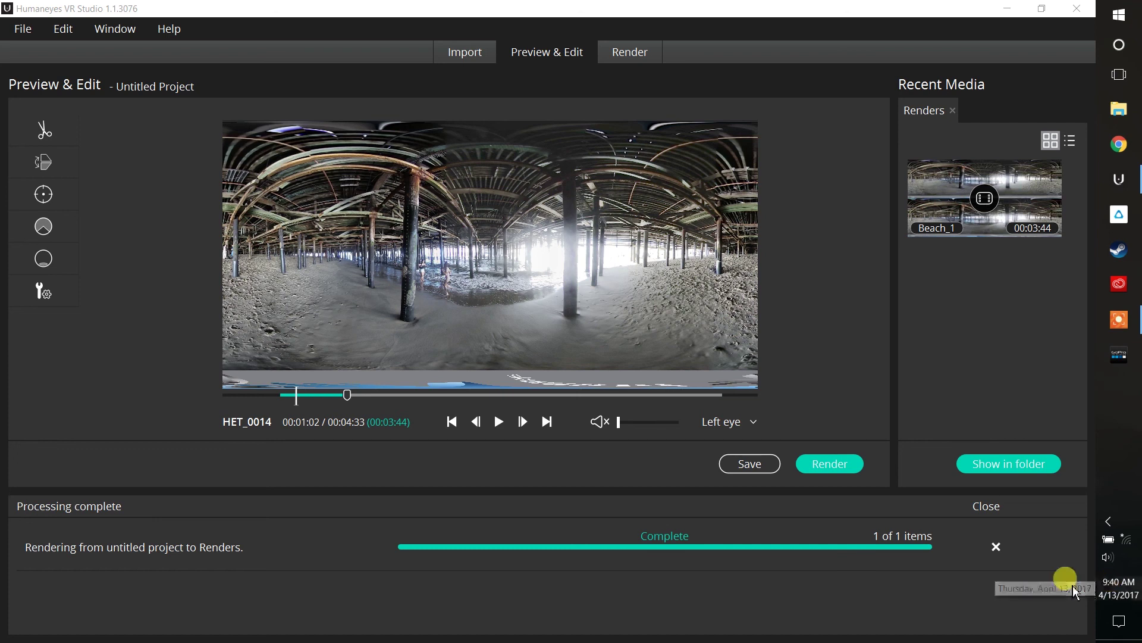
left_click(981, 593)
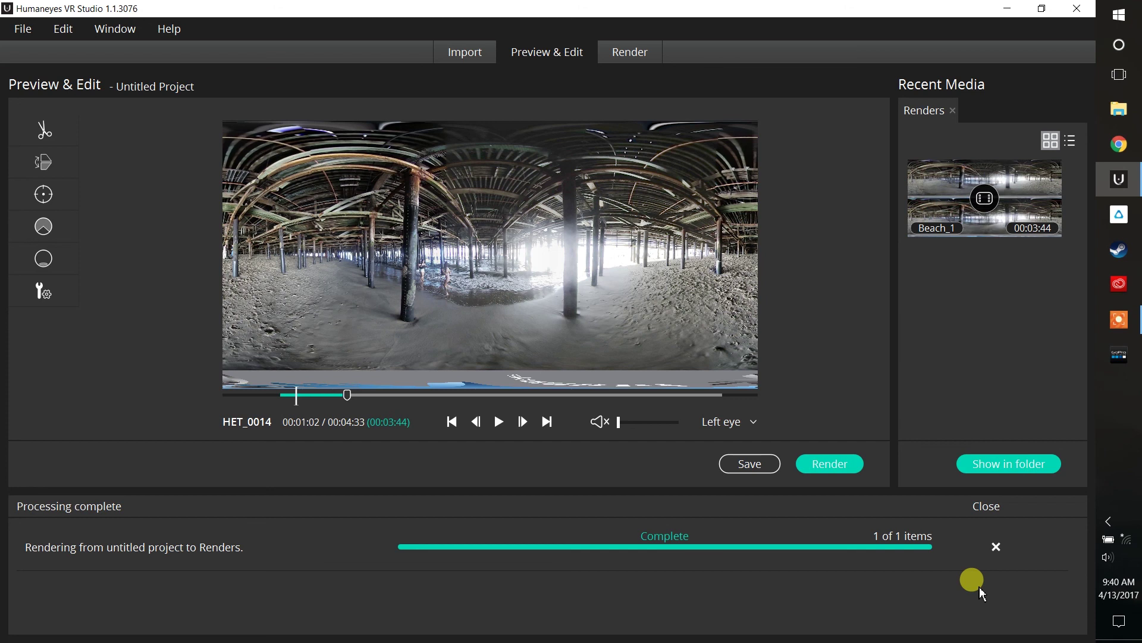
left_click(986, 506)
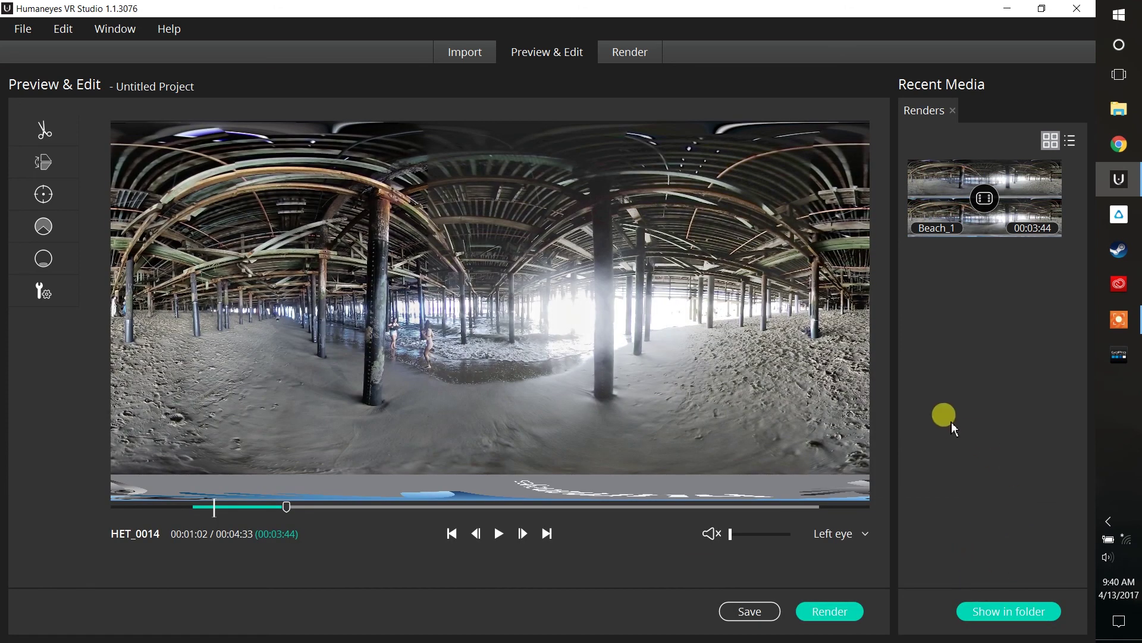
Locate the Beach_1 render in its Renders folder and play it in Movies & TV.
left_click(1031, 202)
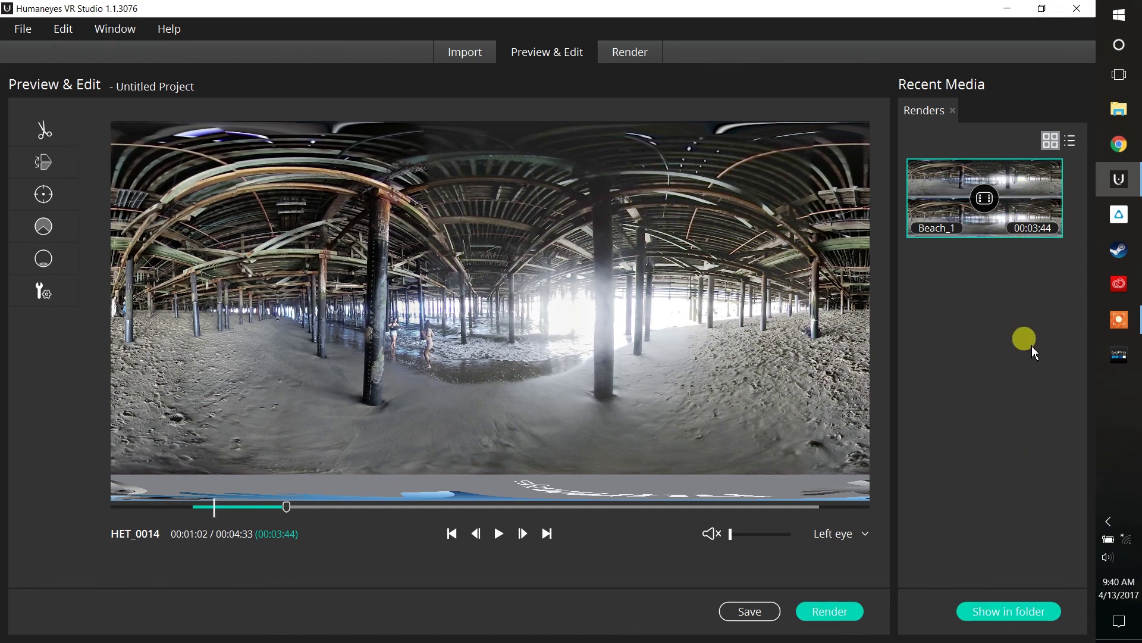
left_click(1011, 616)
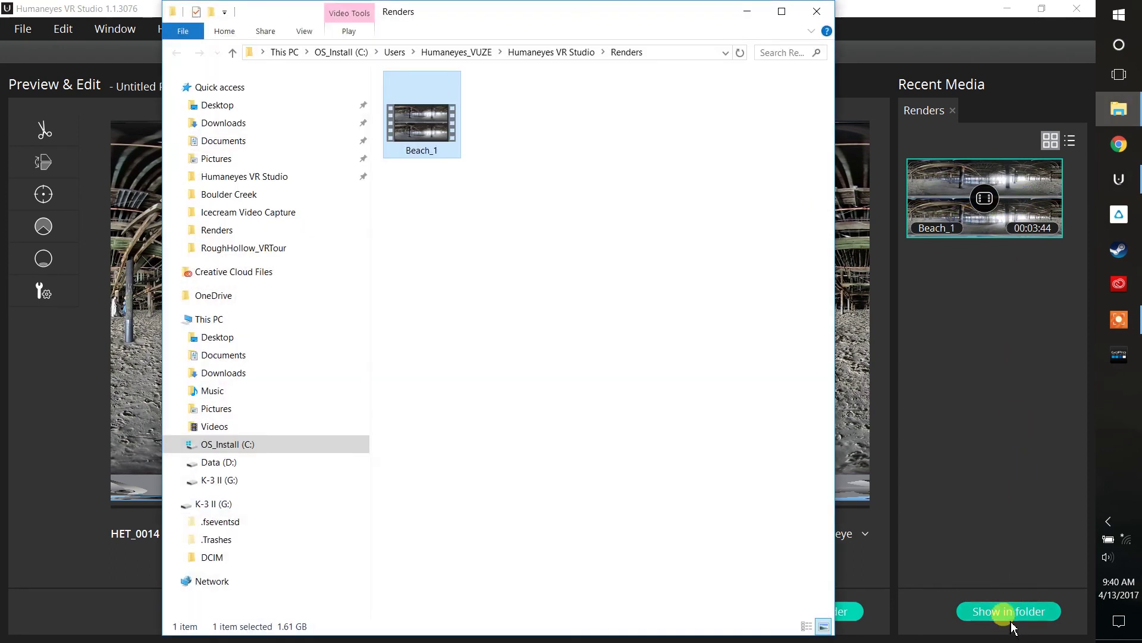
left_click(637, 328)
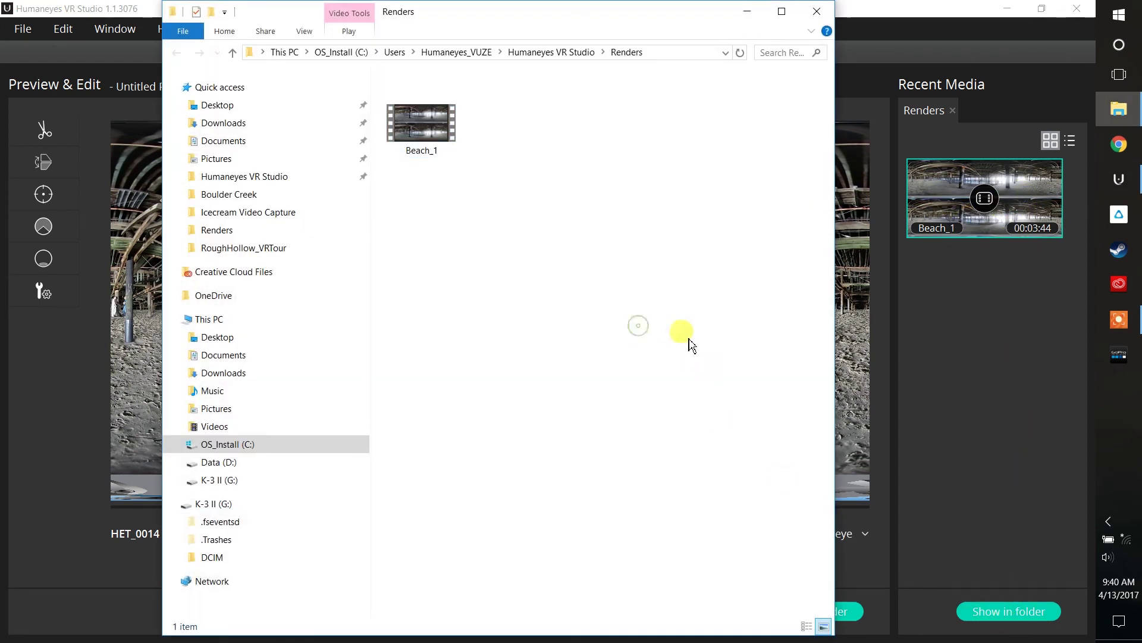
left_click(421, 131)
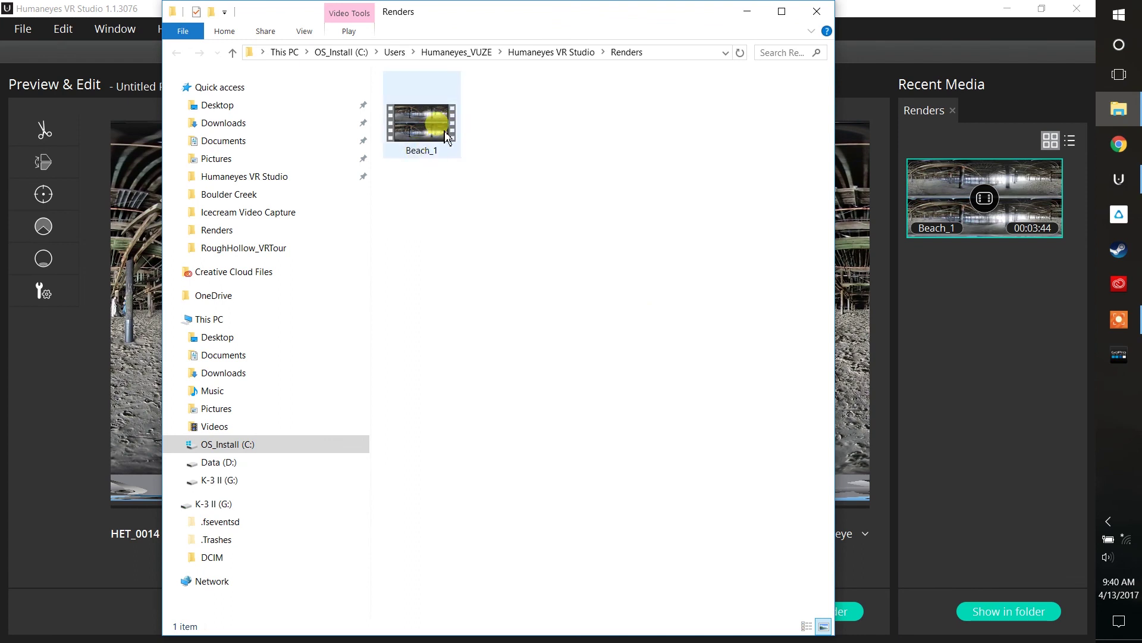
double_click(421, 131)
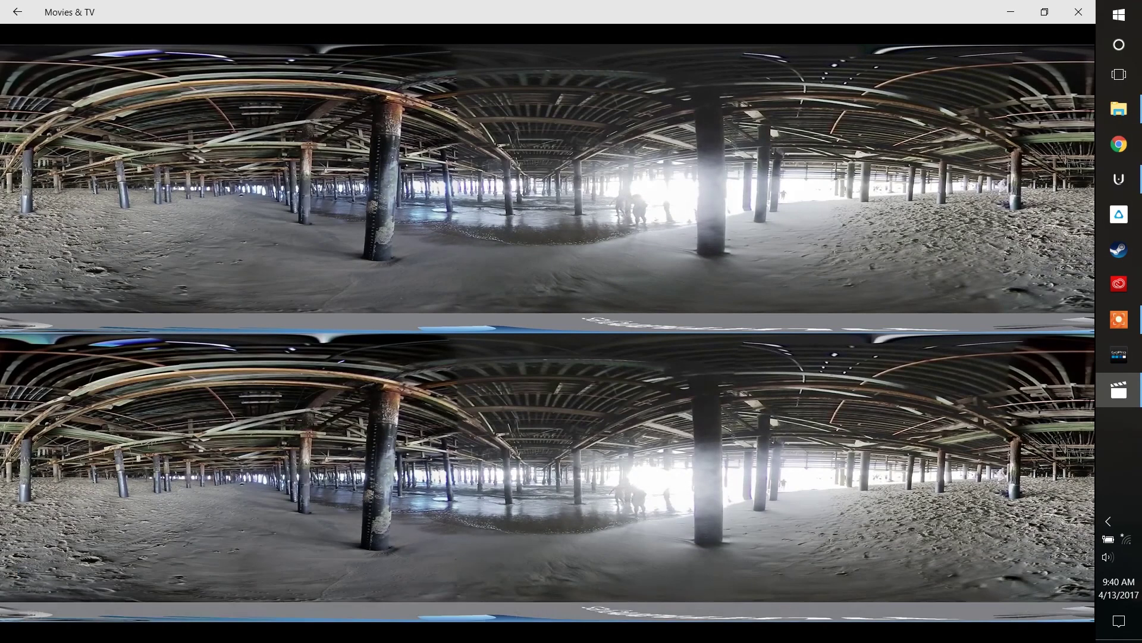